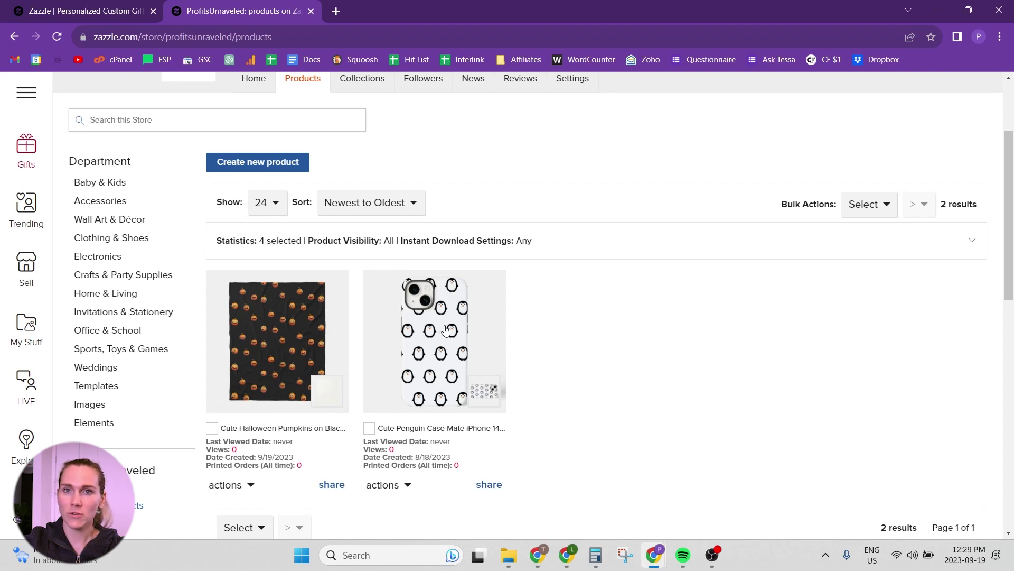
pyautogui.scroll(-1, 595, 261)
pyautogui.scroll(1, 571, 274)
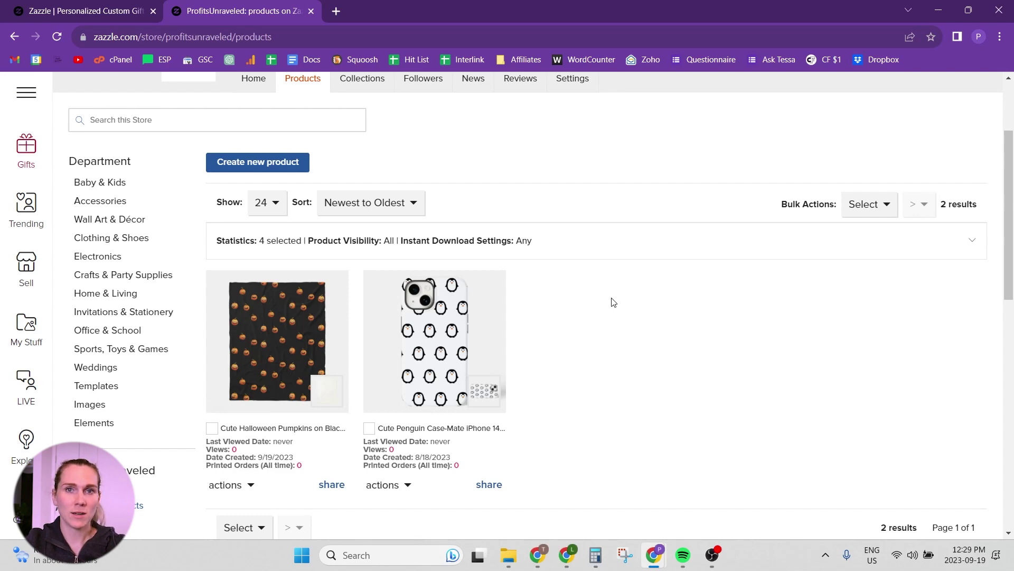
pyautogui.scroll(2, 605, 260)
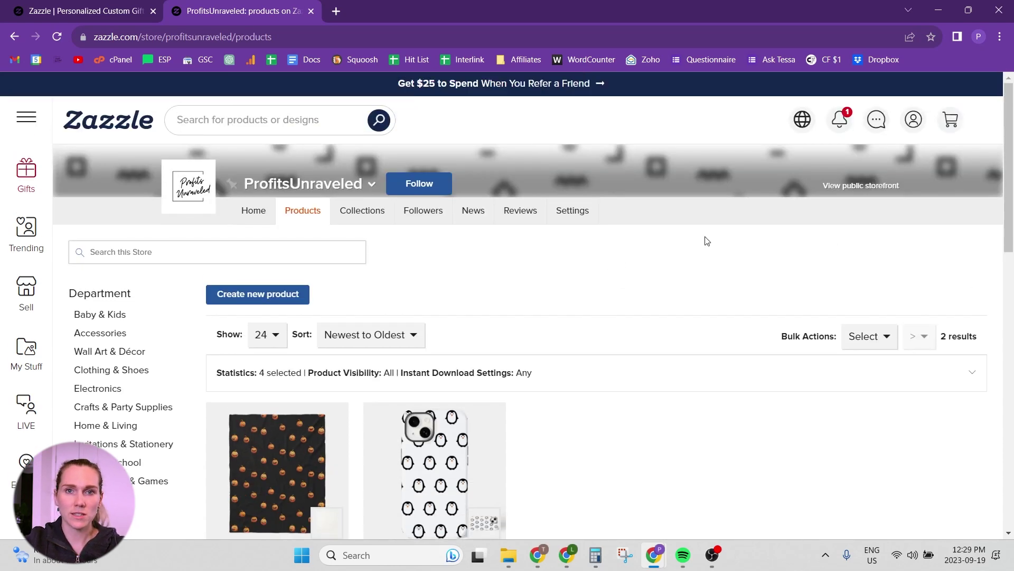
pyautogui.scroll(-2, 695, 228)
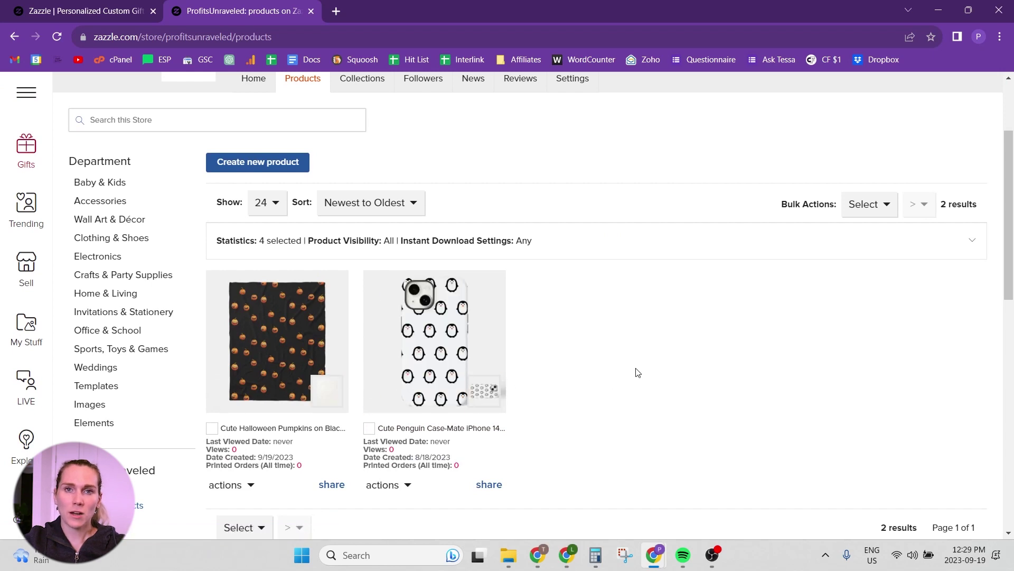
pyautogui.scroll(-1, 603, 366)
# Transfer the penguin design onto other products from the product's actions list.
pyautogui.click(394, 420)
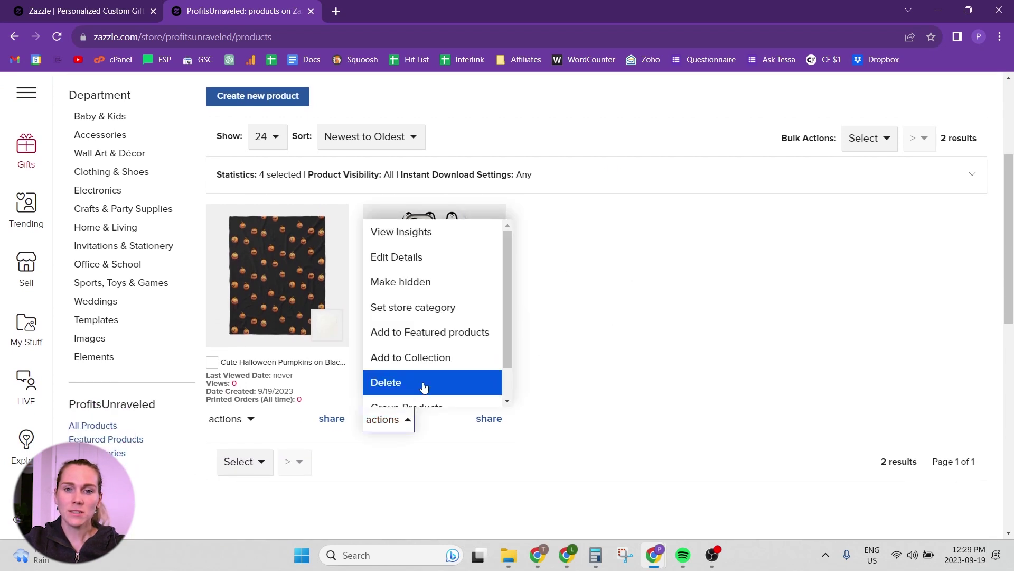
pyautogui.scroll(-1, 428, 390)
pyautogui.click(440, 394)
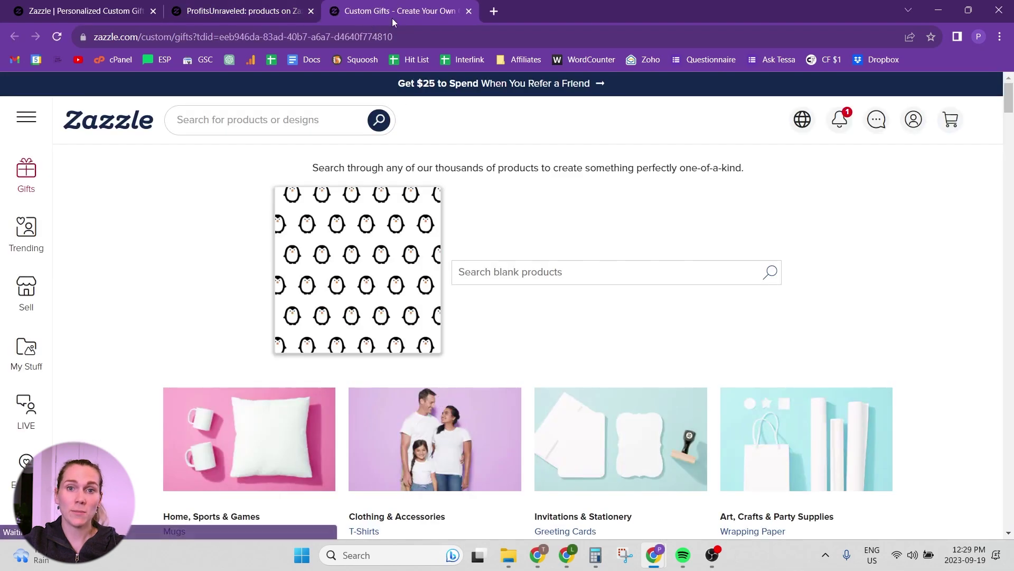
pyautogui.scroll(-2, 509, 204)
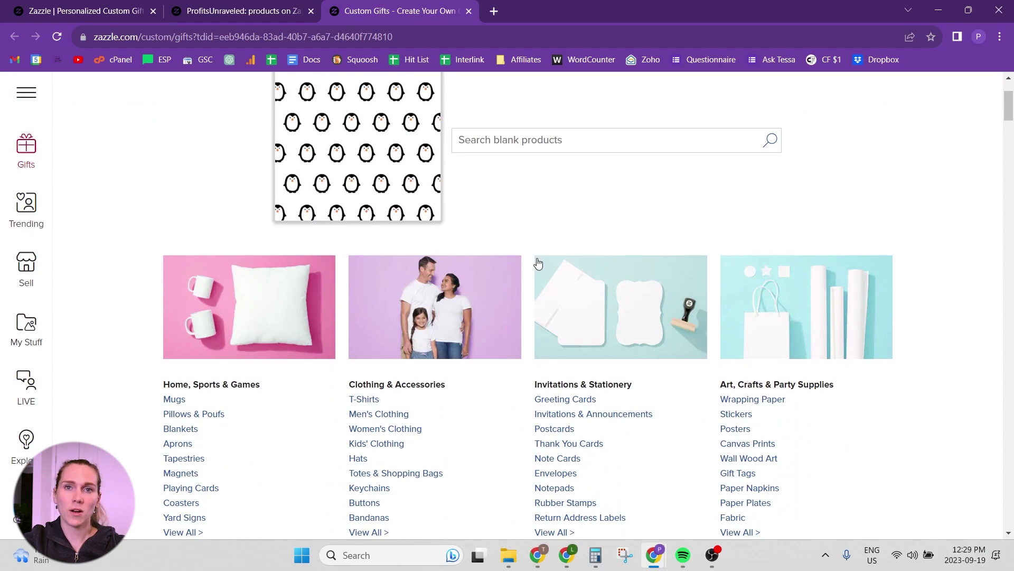
pyautogui.scroll(-3, 543, 273)
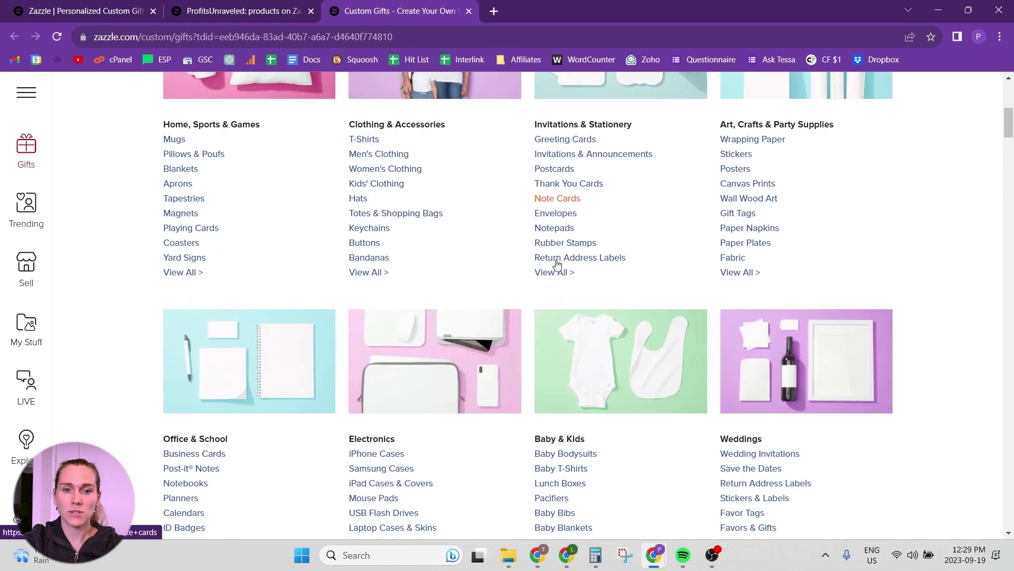
pyautogui.scroll(-2, 508, 265)
pyautogui.scroll(-1, 444, 258)
pyautogui.scroll(-1, 444, 256)
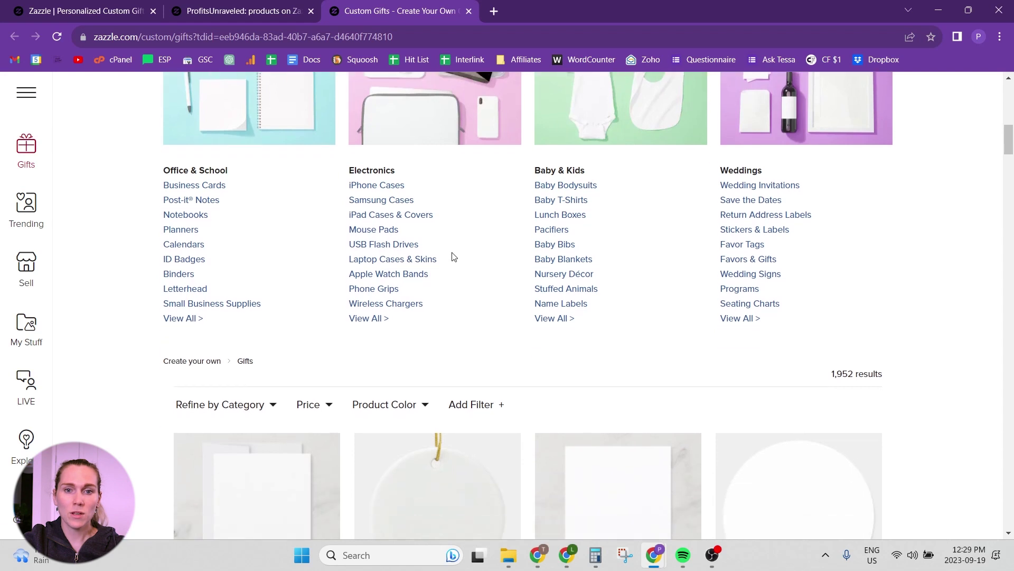
# Preview the Mouse Pads page in a new tab, then close it and return to the gifts page.
pyautogui.rightClick(397, 236)
pyautogui.click(412, 243)
pyautogui.scroll(-1, 442, 245)
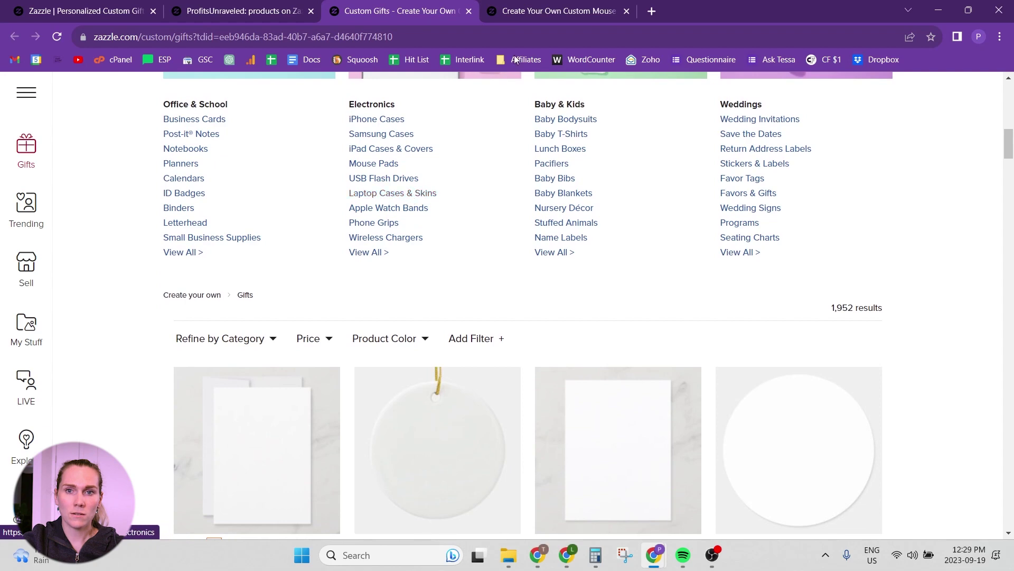
pyautogui.click(555, 12)
pyautogui.scroll(-4, 241, 268)
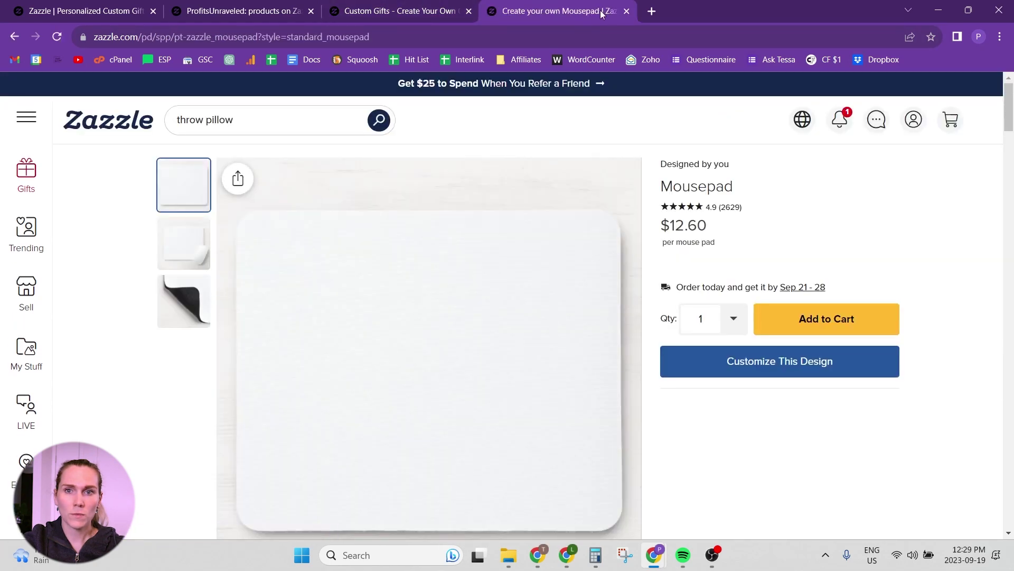
pyautogui.click(626, 15)
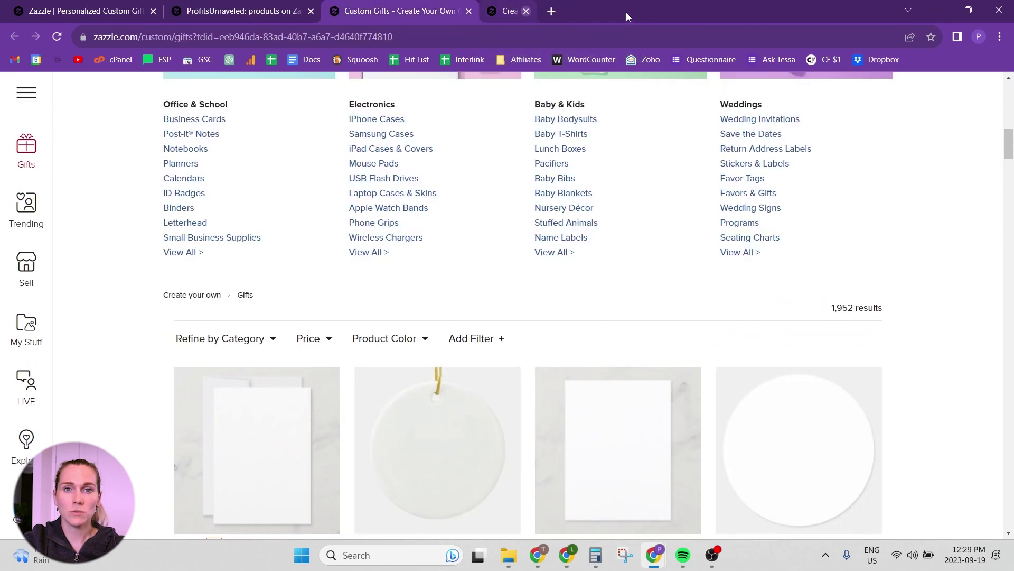
pyautogui.scroll(-5, 555, 262)
pyautogui.scroll(-2, 584, 288)
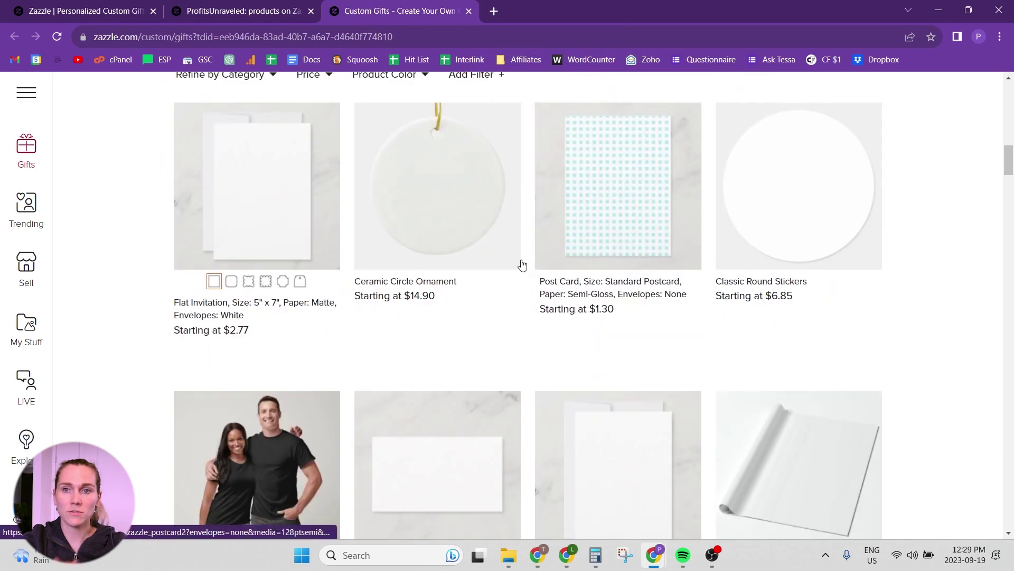
pyautogui.scroll(-2, 521, 265)
pyautogui.scroll(-3, 518, 364)
pyautogui.scroll(-3, 518, 364)
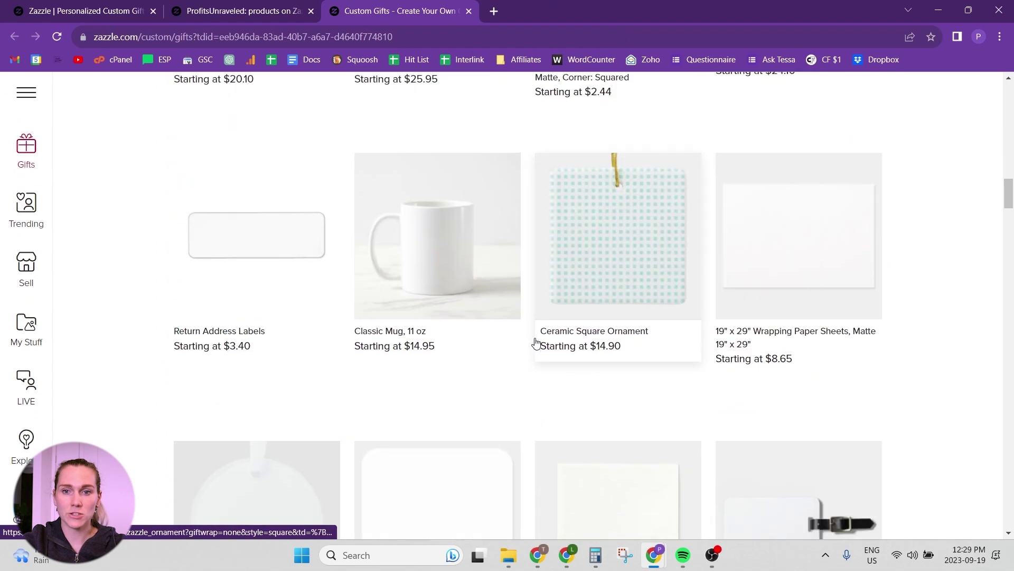
pyautogui.scroll(-2, 502, 340)
pyautogui.scroll(-3, 522, 335)
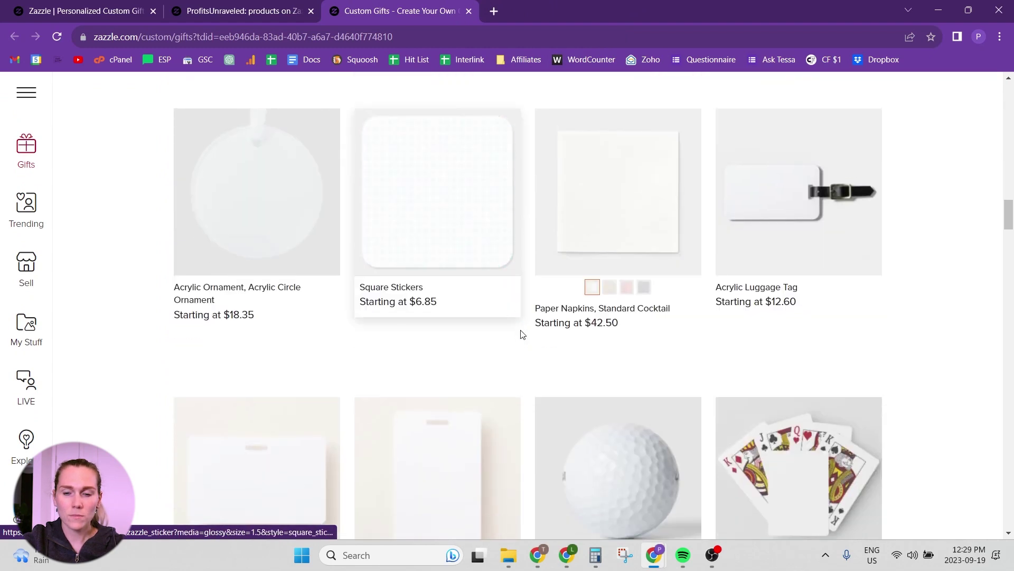
pyautogui.scroll(-3, 519, 333)
pyautogui.scroll(-2, 512, 330)
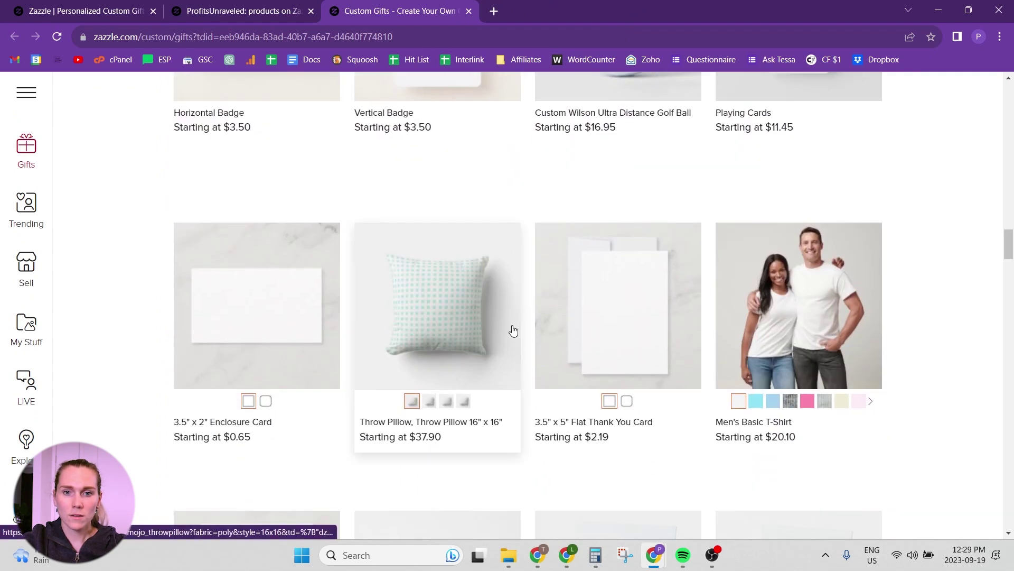
pyautogui.scroll(-2, 512, 330)
# Open the throw pillow and small fleece blanket products in new tabs.
pyautogui.rightClick(429, 199)
pyautogui.click(456, 210)
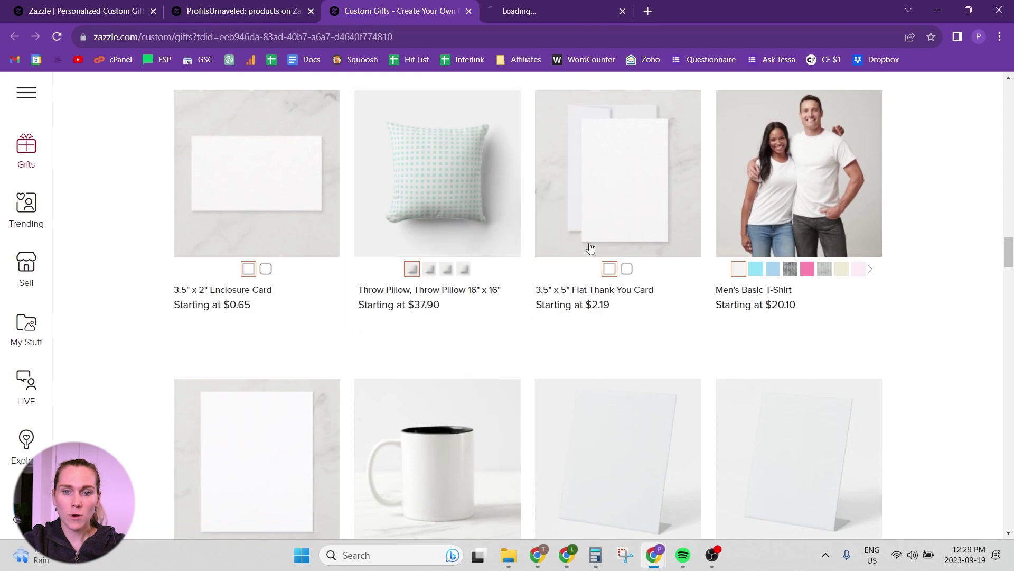
pyautogui.scroll(-3, 589, 244)
pyautogui.scroll(-3, 625, 254)
pyautogui.scroll(-3, 627, 258)
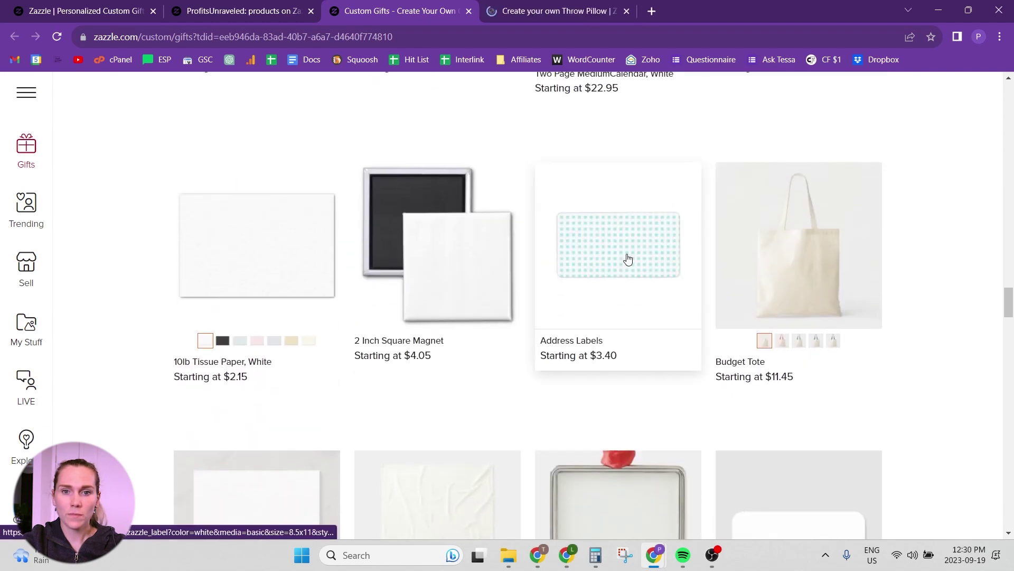
pyautogui.scroll(-3, 627, 259)
pyautogui.scroll(-2, 627, 258)
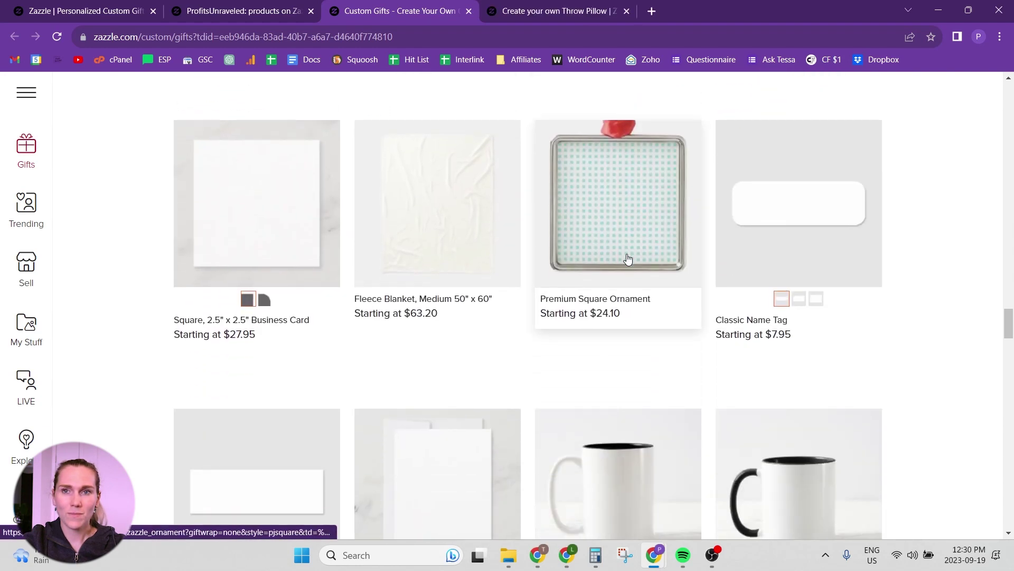
pyautogui.scroll(-3, 626, 259)
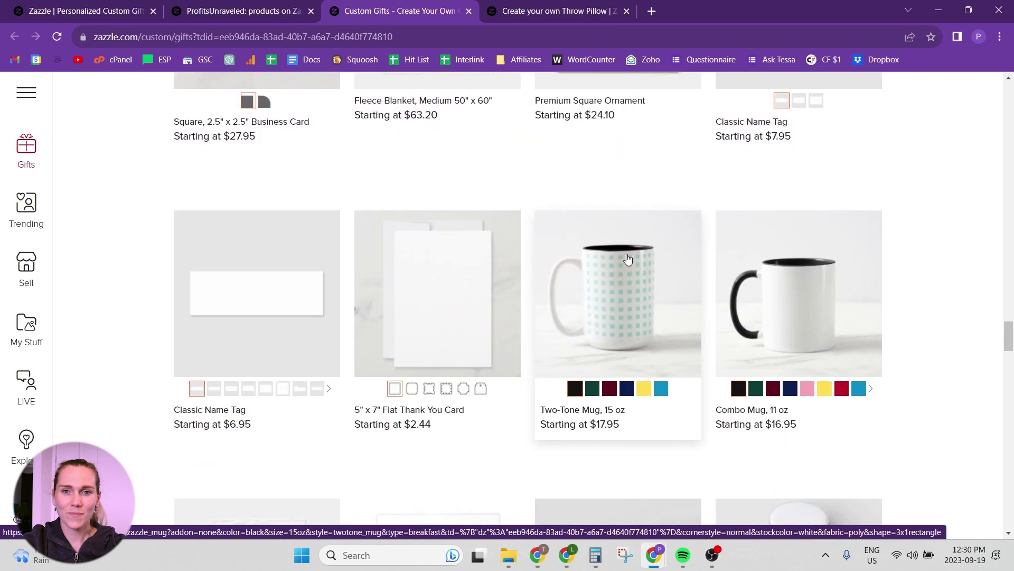
pyautogui.scroll(-2, 627, 258)
pyautogui.scroll(-1, 627, 258)
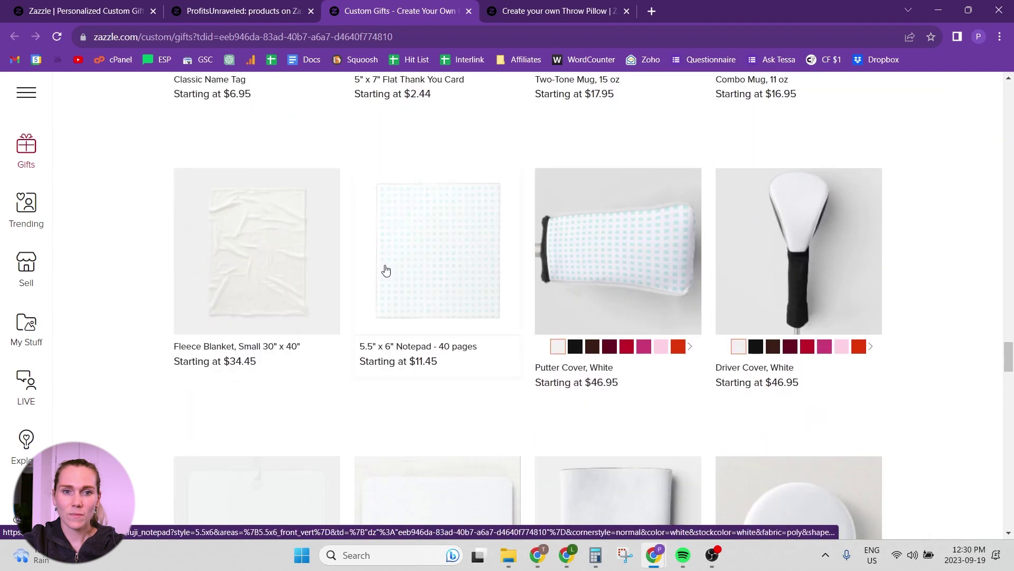
pyautogui.rightClick(226, 279)
pyautogui.moveTo(257, 262)
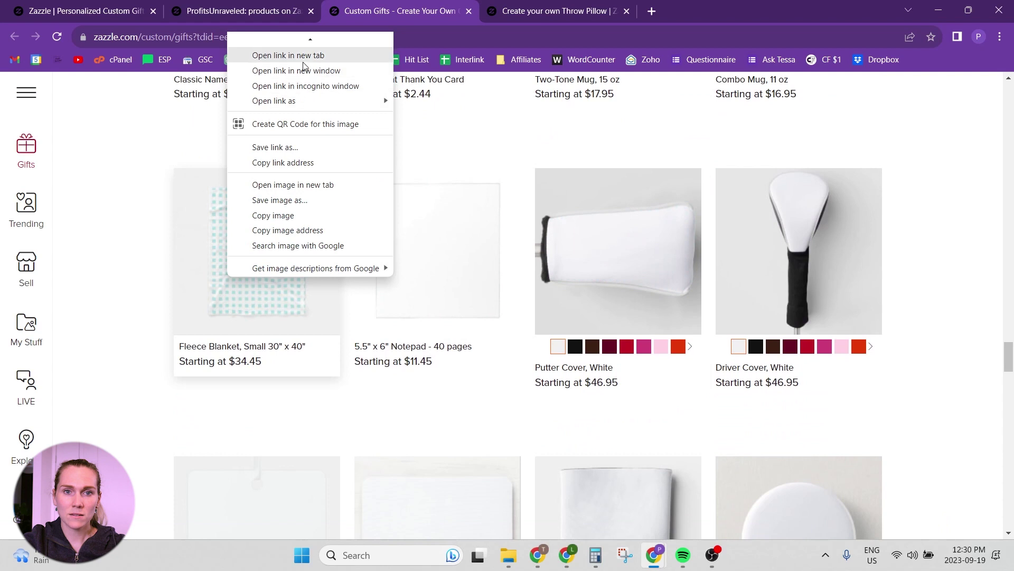
pyautogui.click(293, 55)
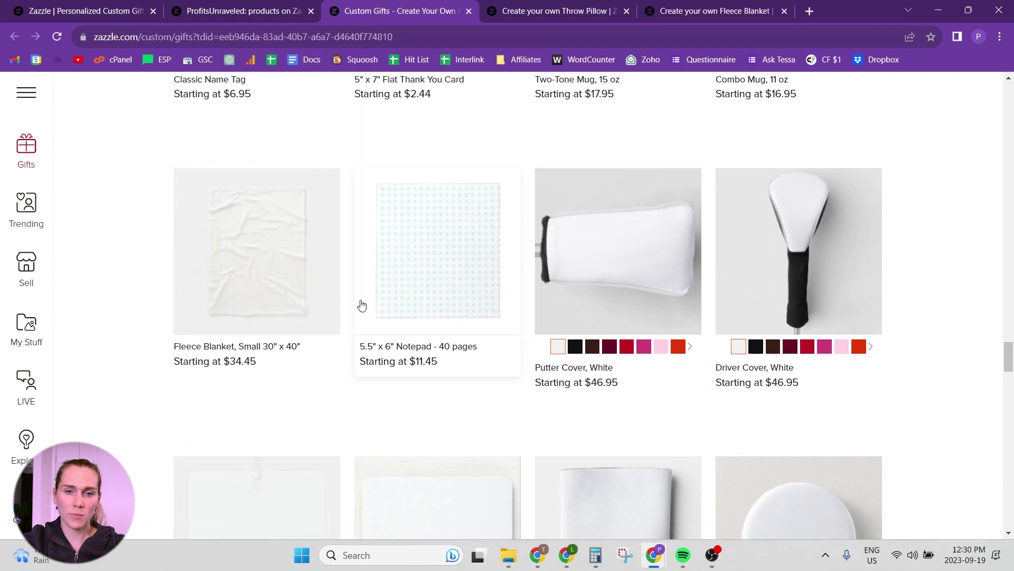
pyautogui.rightClick(252, 264)
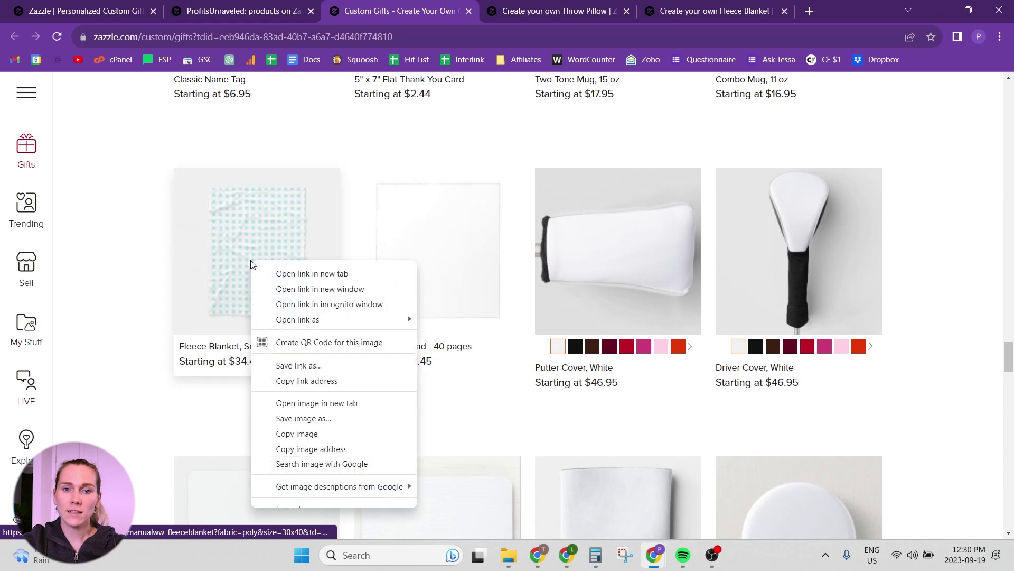
pyautogui.click(147, 233)
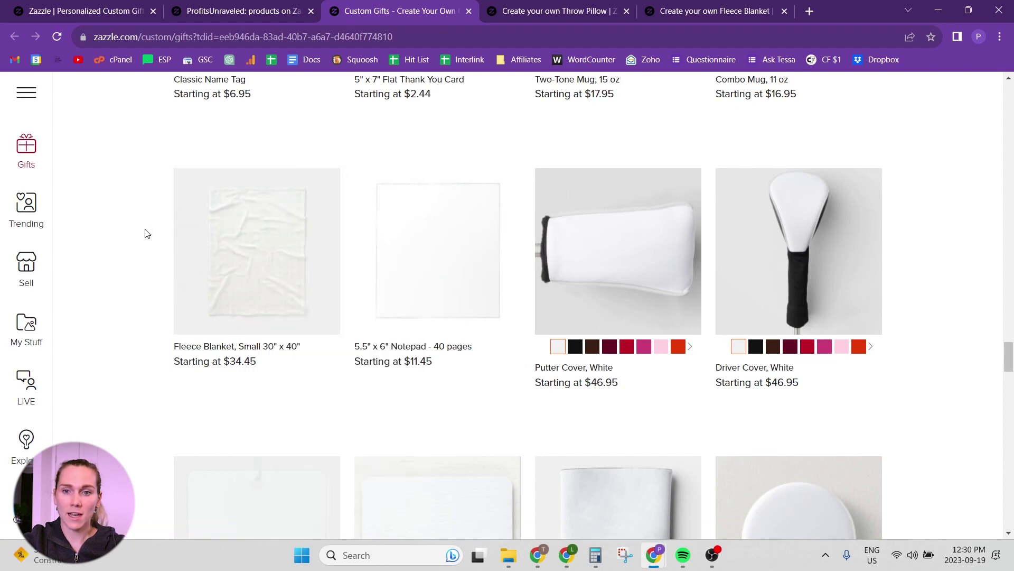
pyautogui.scroll(-3, 464, 260)
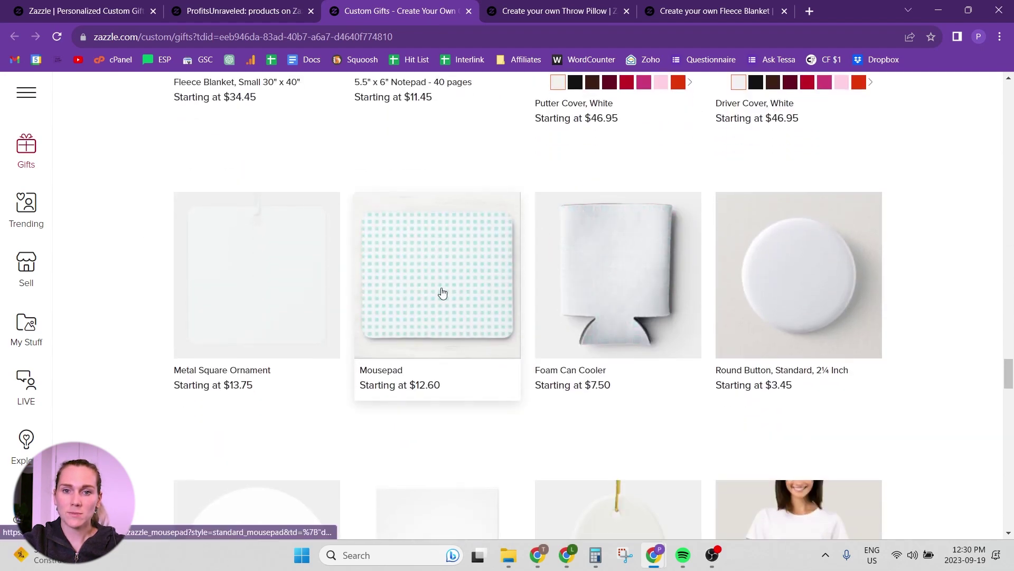
# Open the mousepad in a new tab, then the medium all-over print apron from results page 2.
pyautogui.rightClick(442, 291)
pyautogui.click(518, 58)
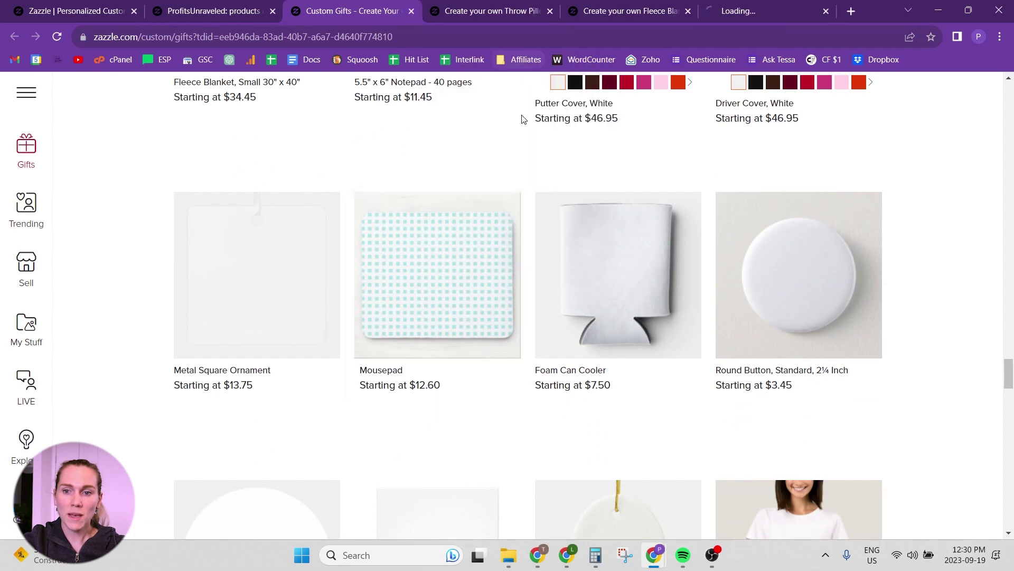
pyautogui.scroll(-3, 441, 268)
pyautogui.scroll(-2, 438, 277)
pyautogui.scroll(-3, 437, 276)
pyautogui.scroll(-1, 410, 317)
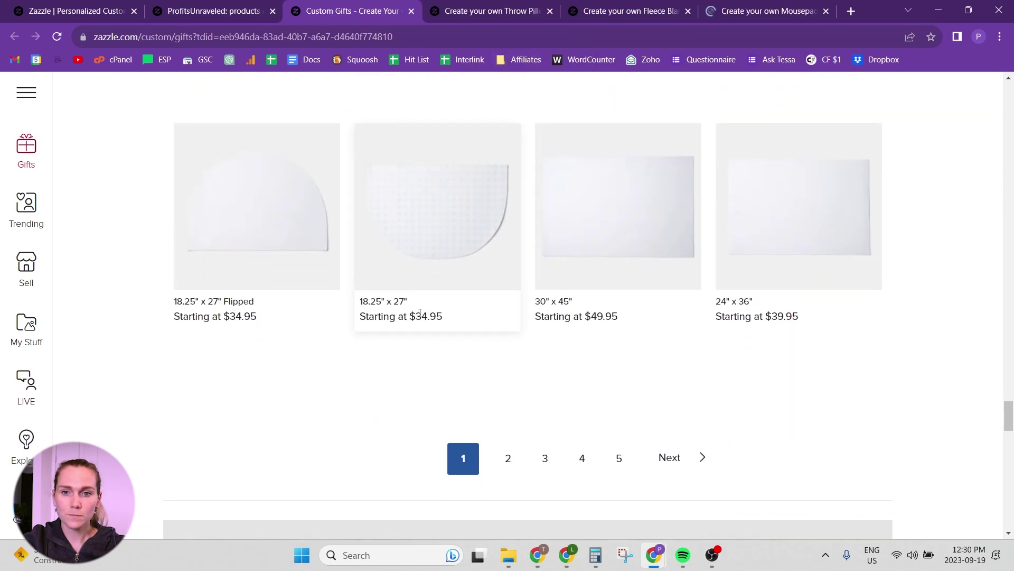
pyautogui.click(669, 443)
pyautogui.scroll(-3, 649, 390)
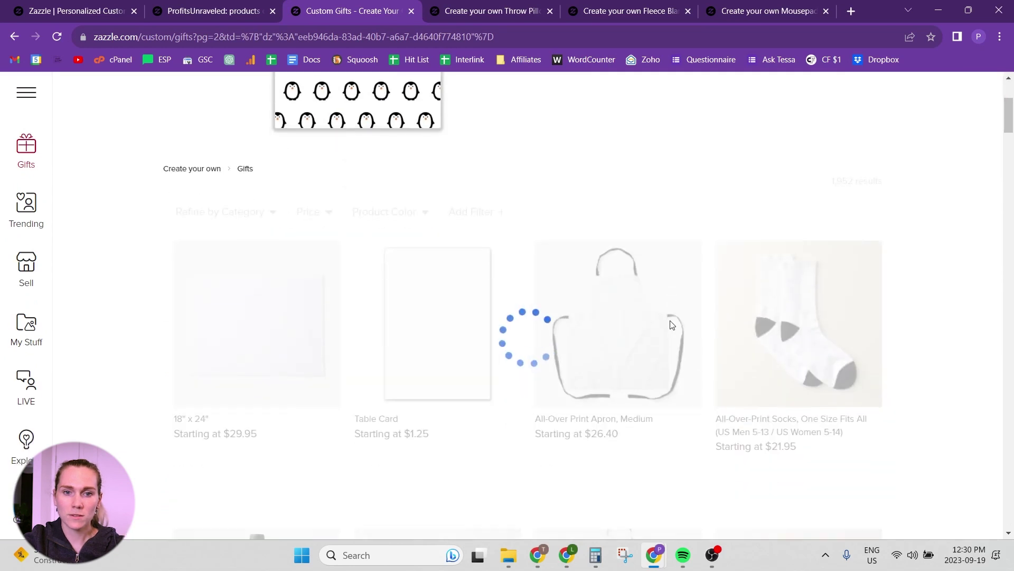
pyautogui.rightClick(618, 284)
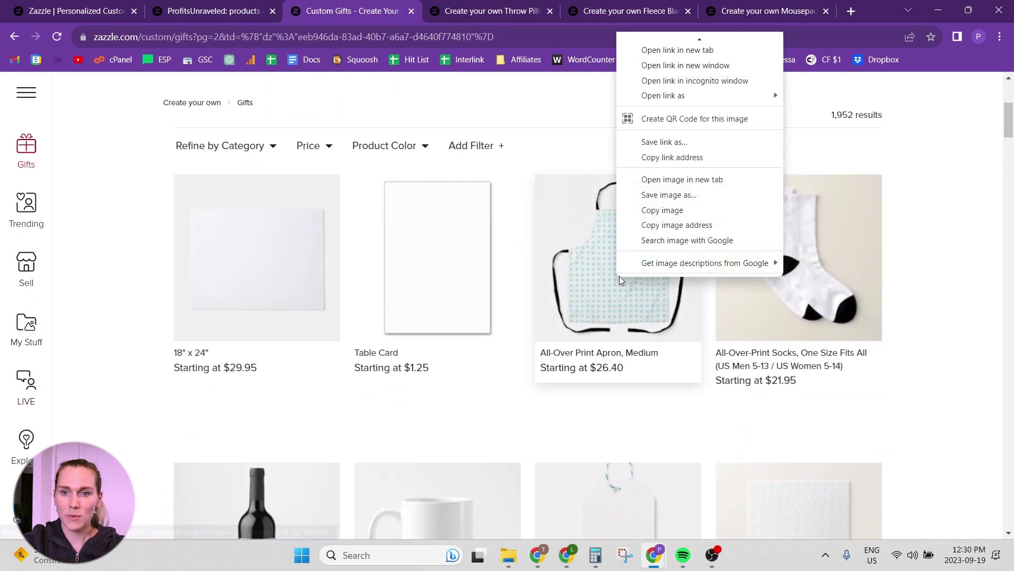
pyautogui.click(654, 51)
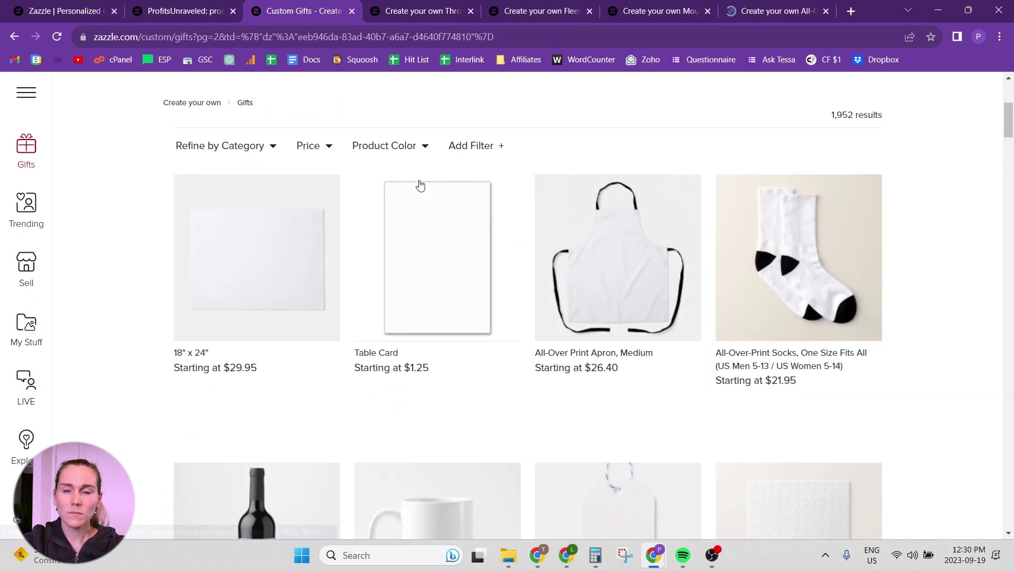
# Edit the throw pillow design, turn off the repeat and shrink the single penguin image.
pyautogui.click(415, 15)
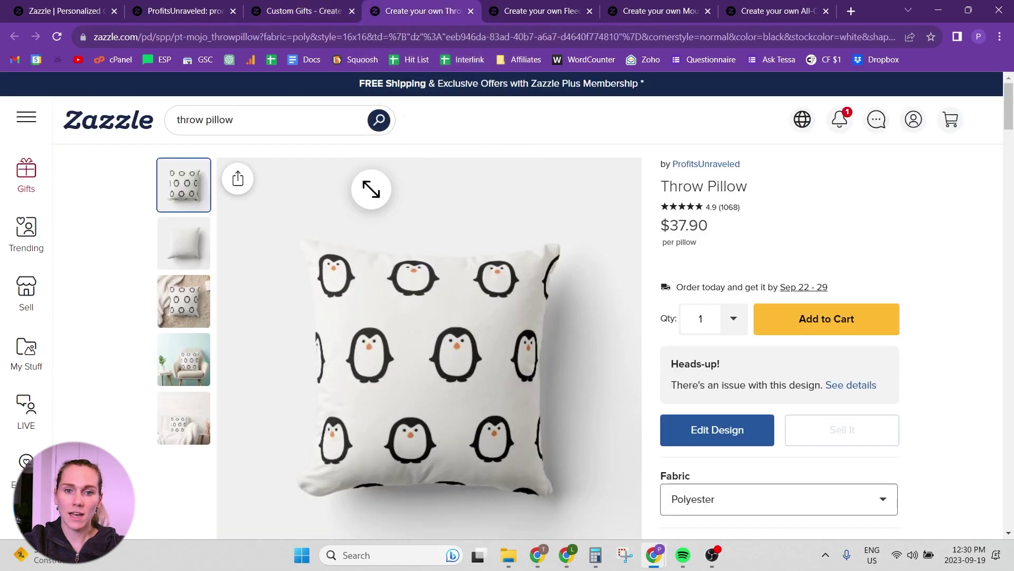
pyautogui.click(715, 434)
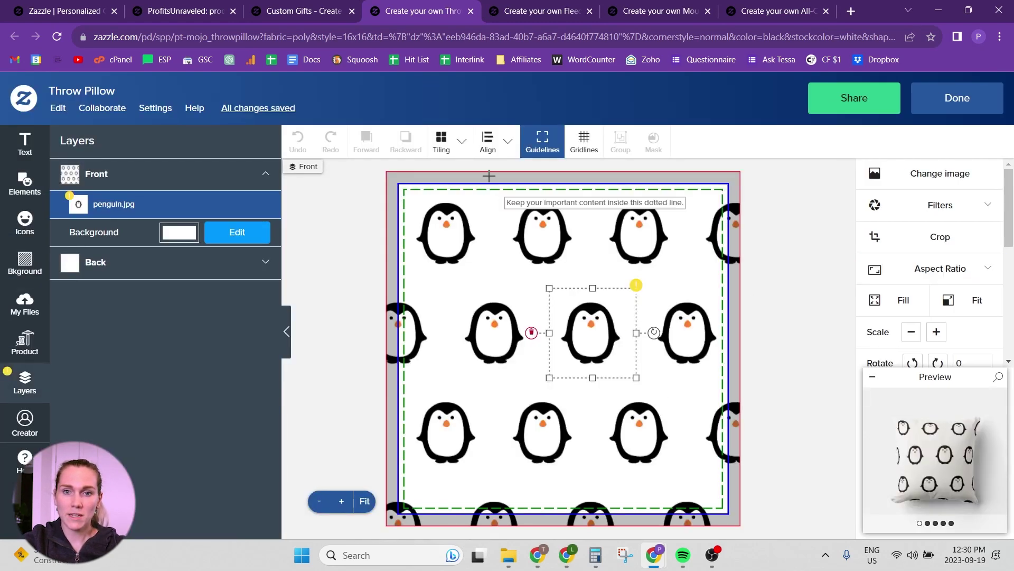
pyautogui.click(444, 144)
pyautogui.click(472, 203)
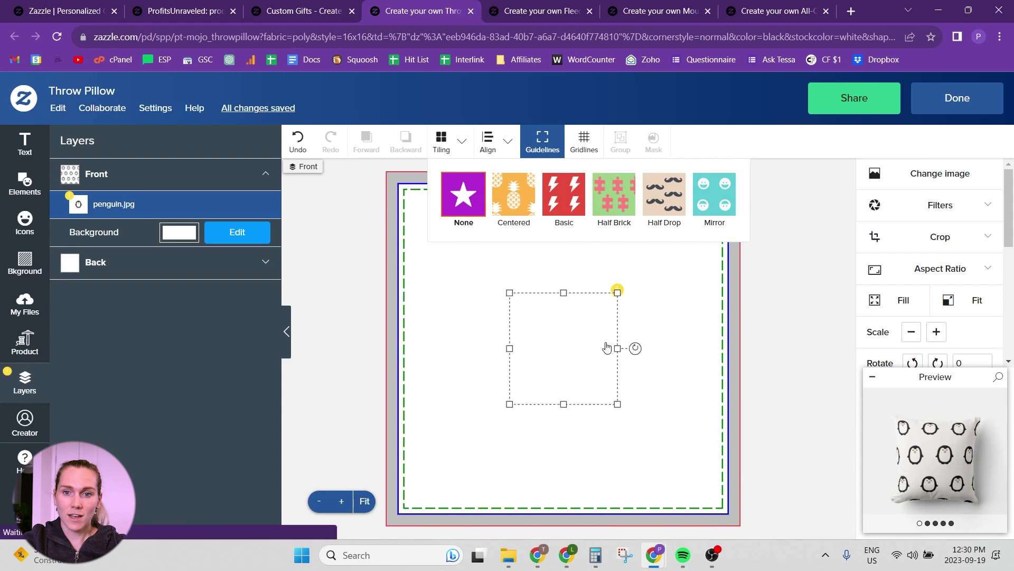
pyautogui.moveTo(615, 290); pyautogui.dragTo(568, 346)
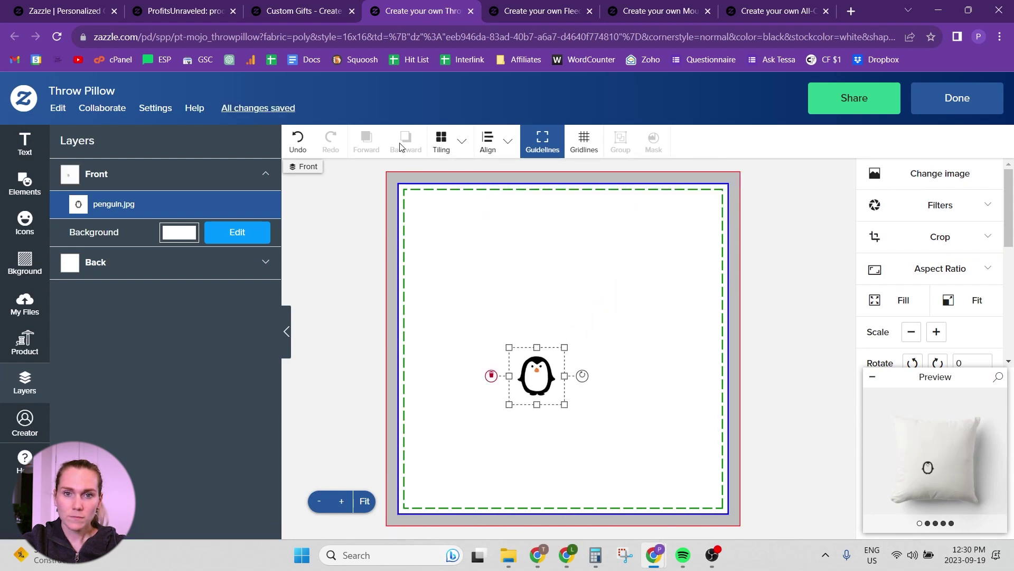
# Repeat the penguin in a half-brick pattern with a smaller tile size on the pillow front.
pyautogui.click(442, 142)
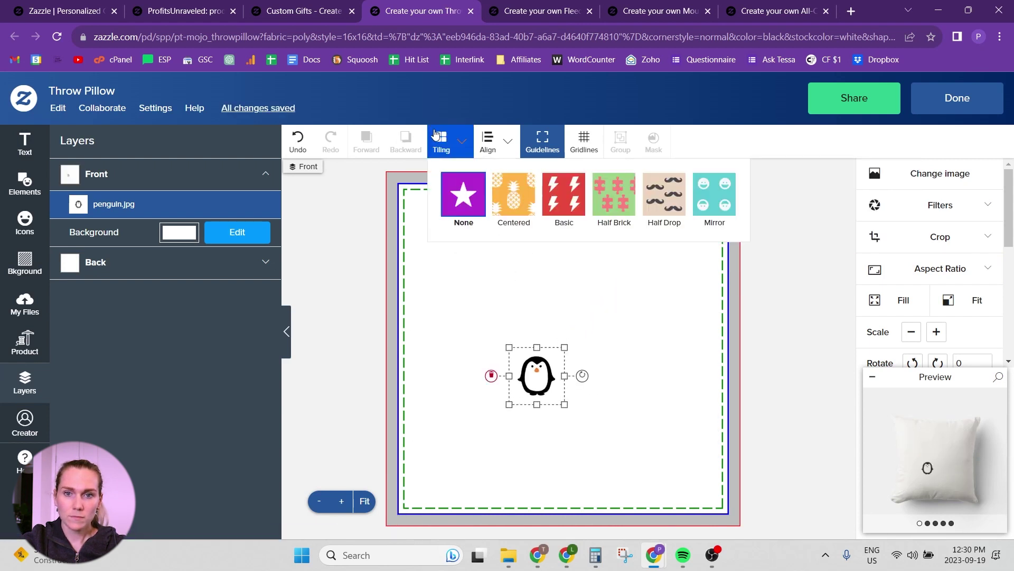
pyautogui.click(621, 207)
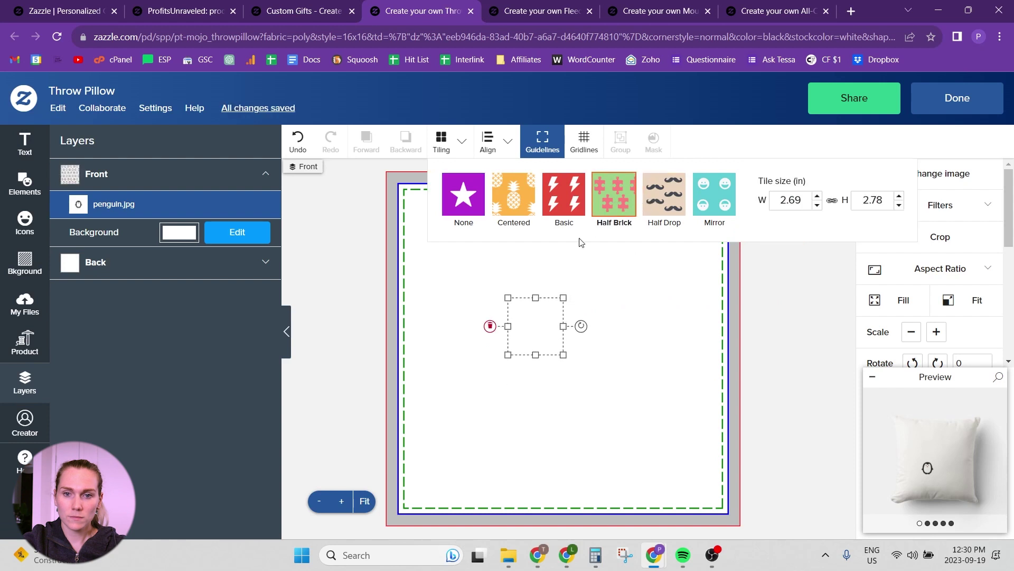
pyautogui.click(819, 205)
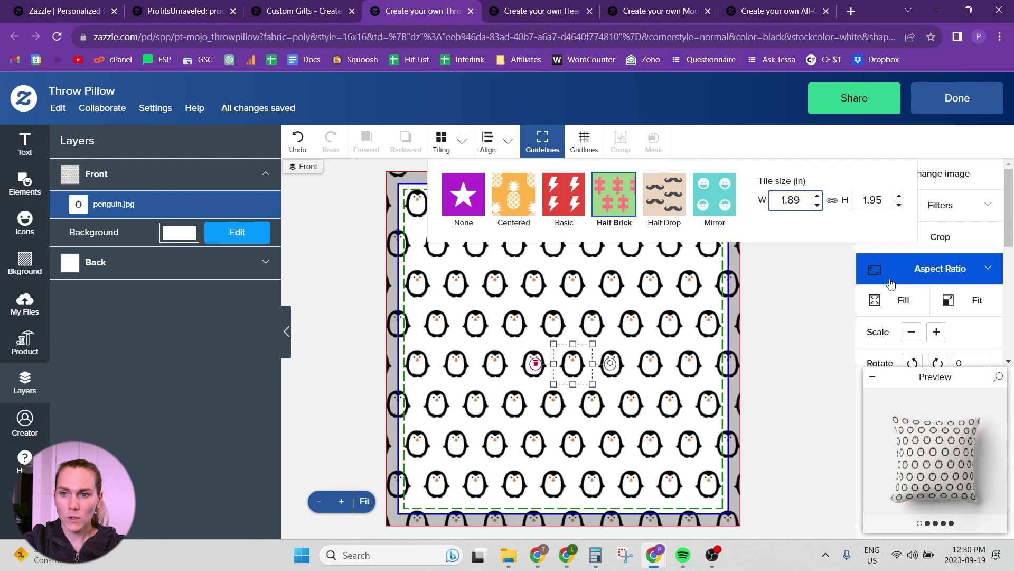
pyautogui.click(819, 202)
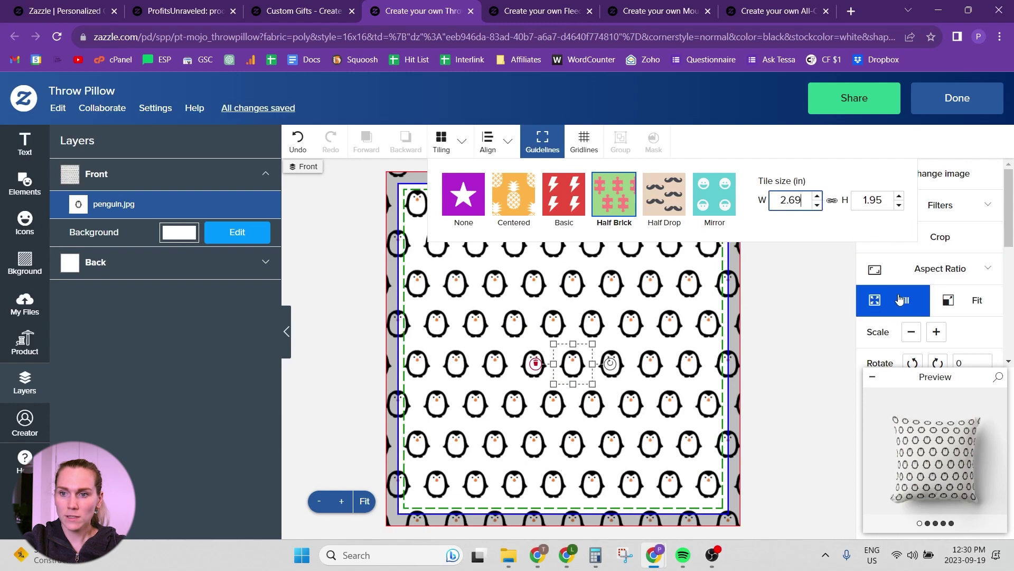
pyautogui.click(912, 333)
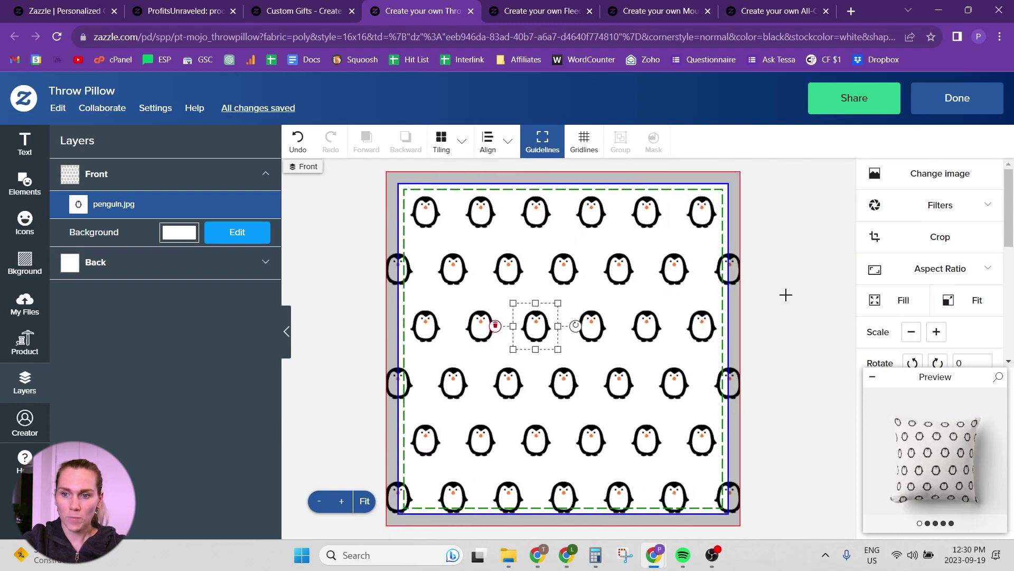
# Paste the penguin pattern onto the pillow back with a white background and finish editing.
pyautogui.click(256, 265)
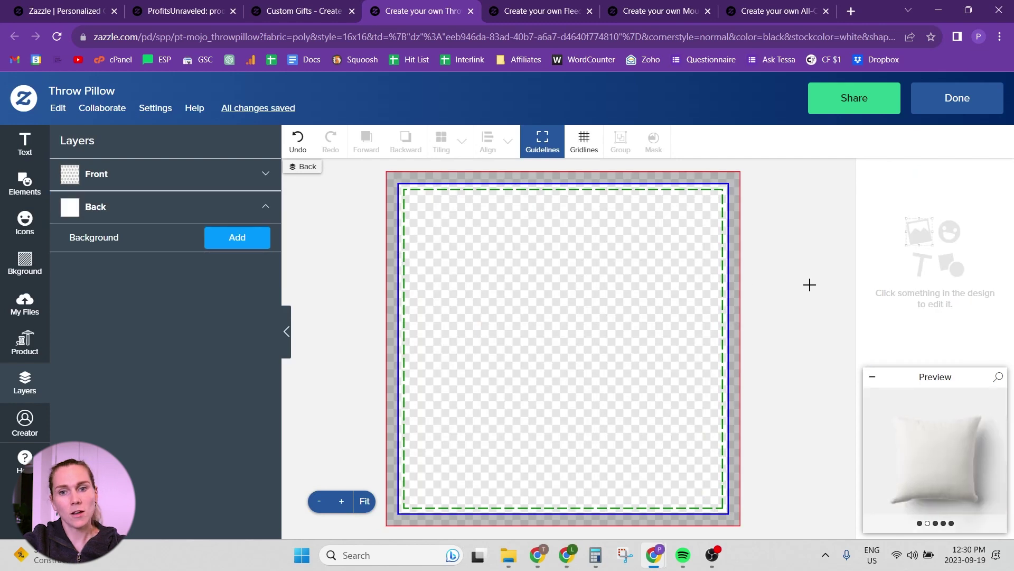
pyautogui.hotkey('ctrl', 'v')
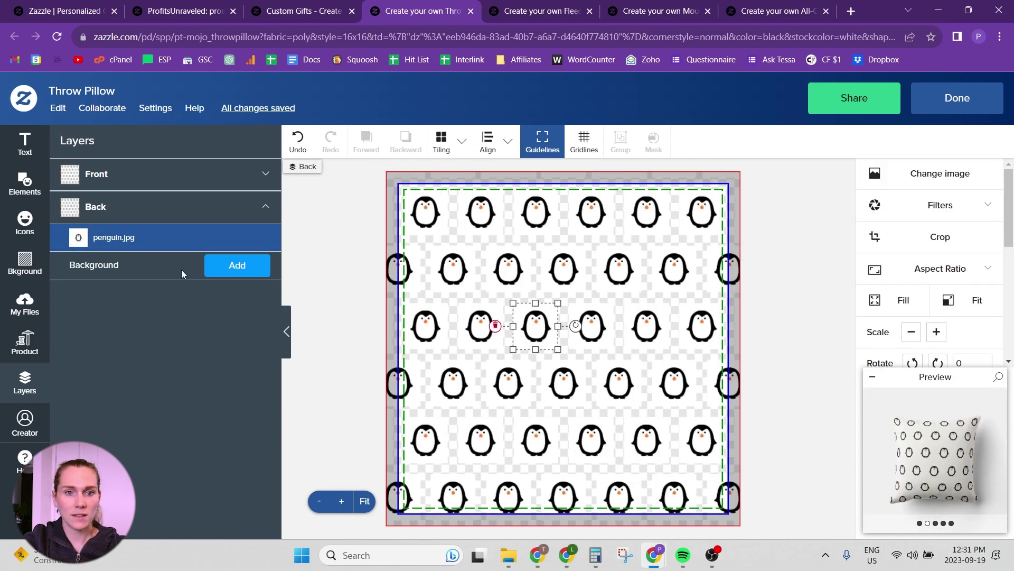
pyautogui.click(237, 264)
pyautogui.click(131, 271)
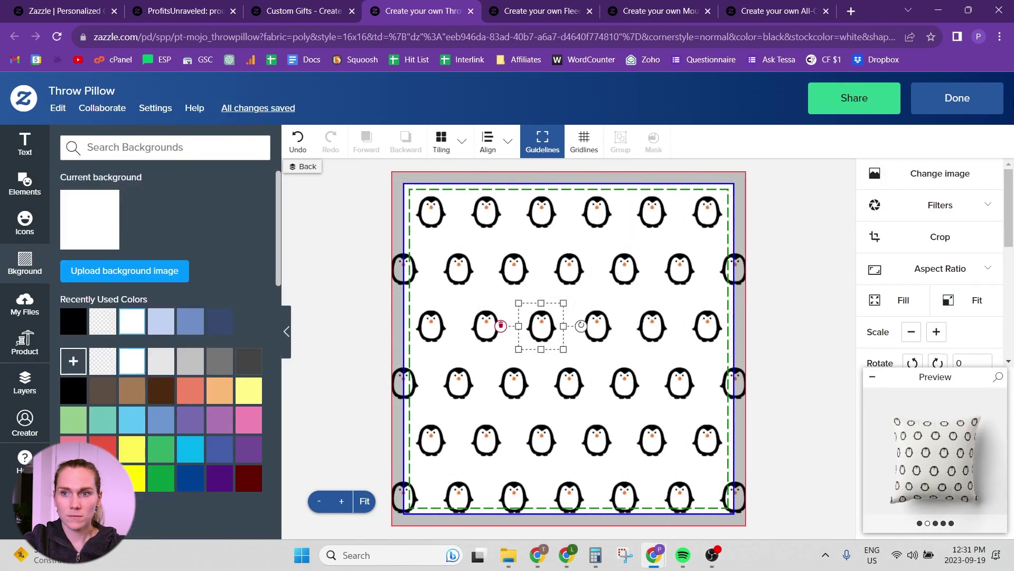
pyautogui.click(958, 97)
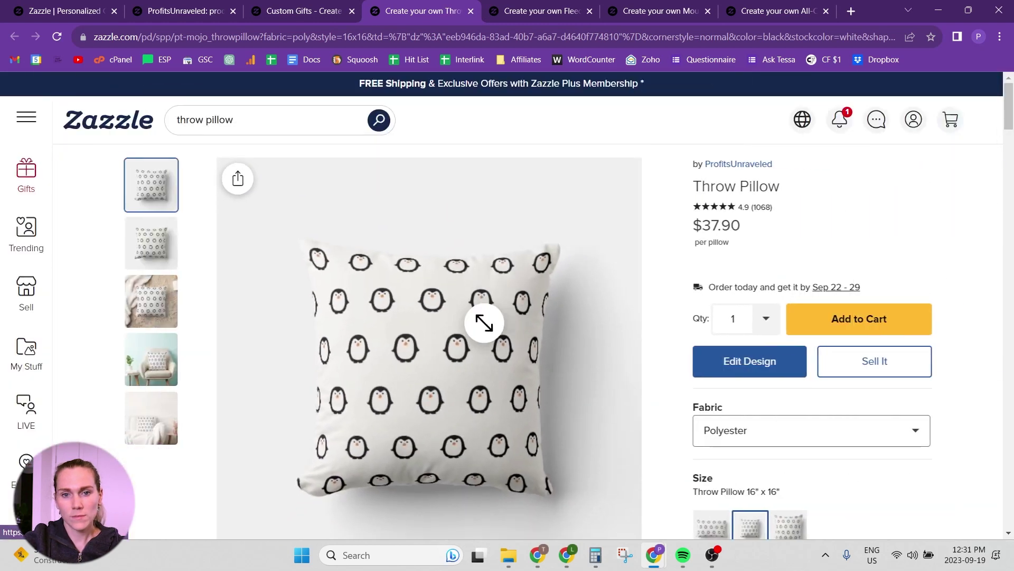
pyautogui.scroll(-2, 186, 263)
pyautogui.scroll(-2, 186, 264)
pyautogui.scroll(5, 429, 306)
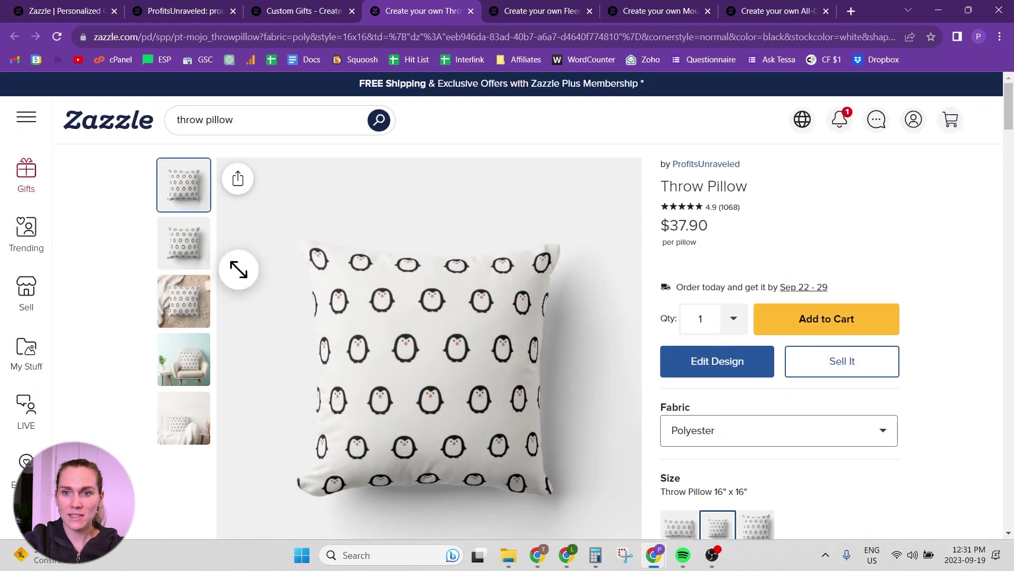
pyautogui.click(165, 306)
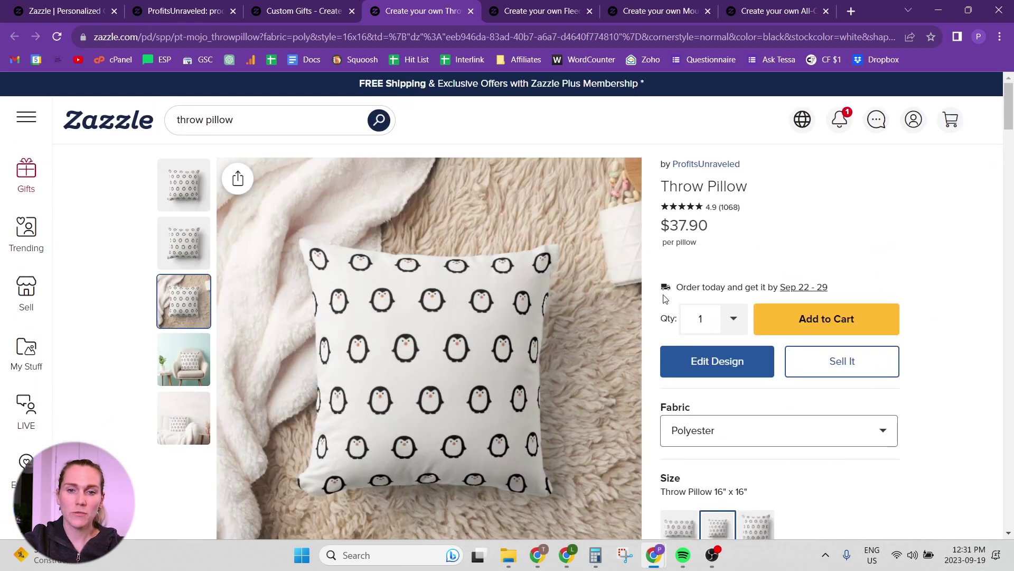
# Start selling the pillow under Baby & Kids nursery pillows and bring up store category choices.
pyautogui.click(857, 373)
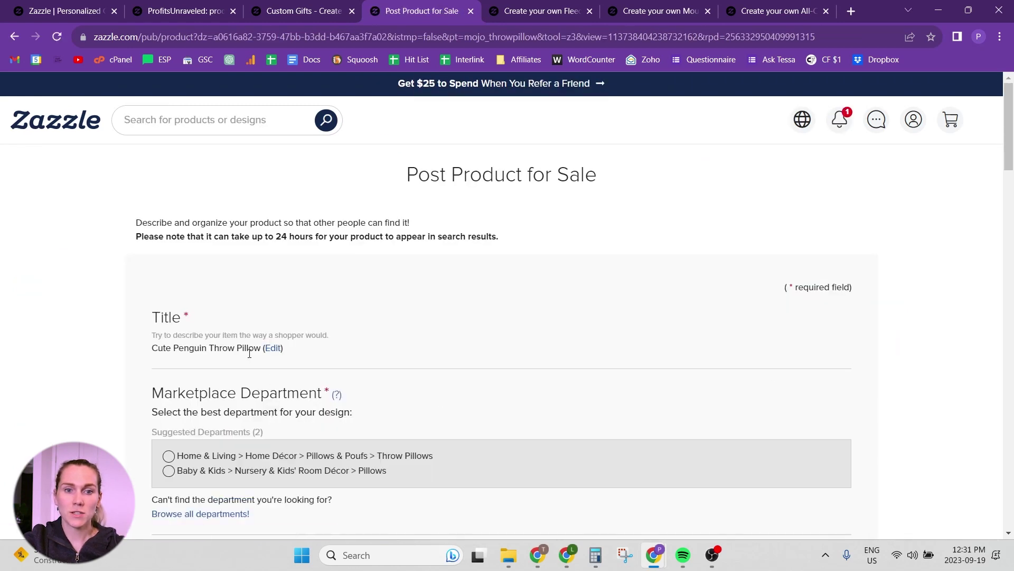
pyautogui.scroll(-3, 204, 362)
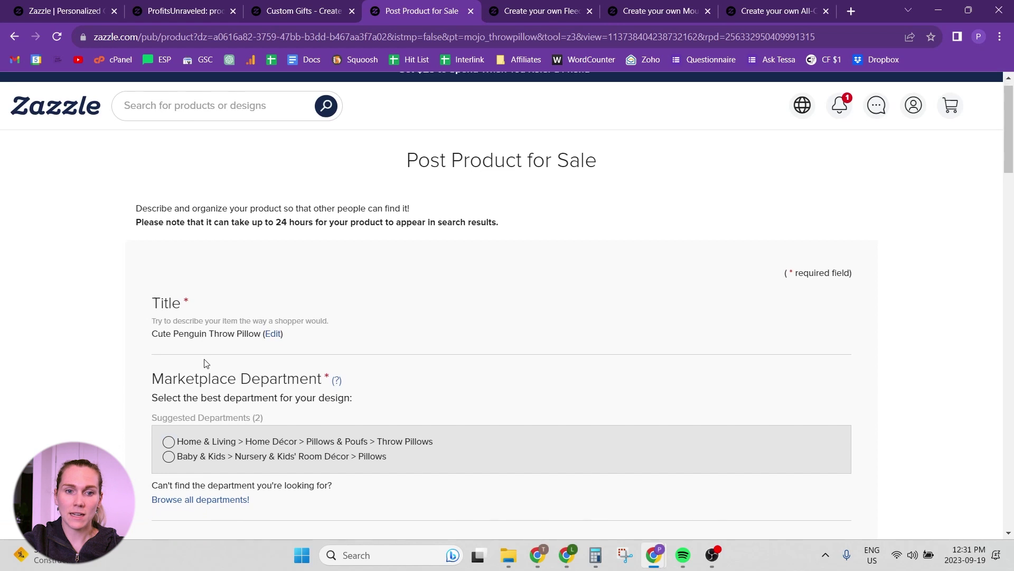
pyautogui.click(220, 276)
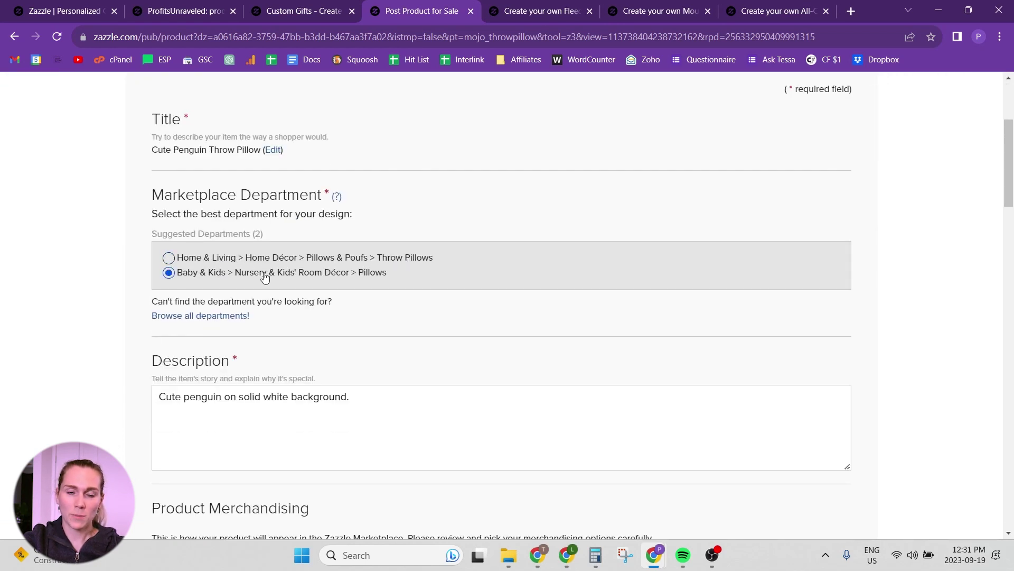
pyautogui.scroll(-3, 372, 330)
pyautogui.scroll(-3, 373, 333)
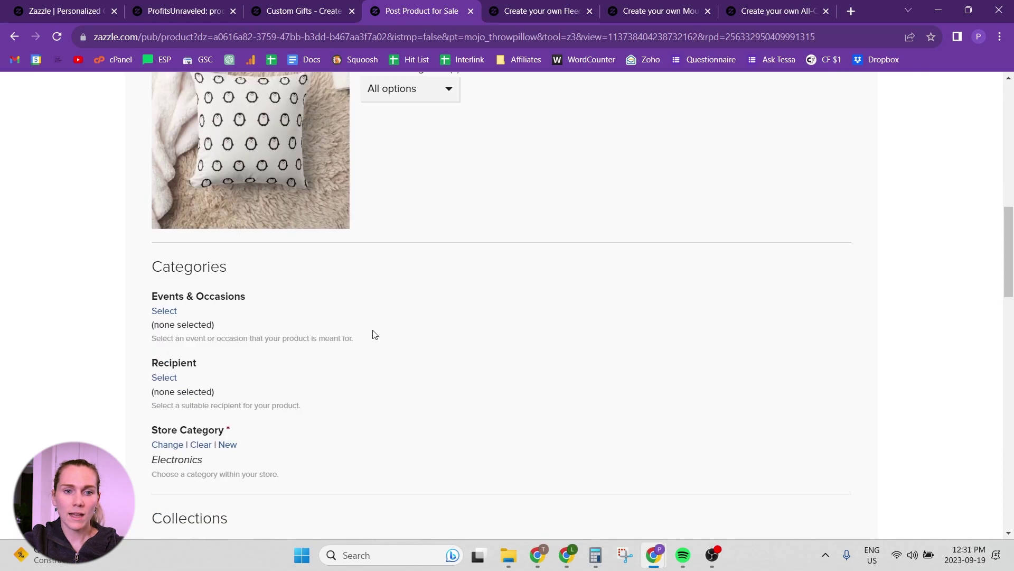
pyautogui.scroll(-2, 361, 332)
pyautogui.click(172, 298)
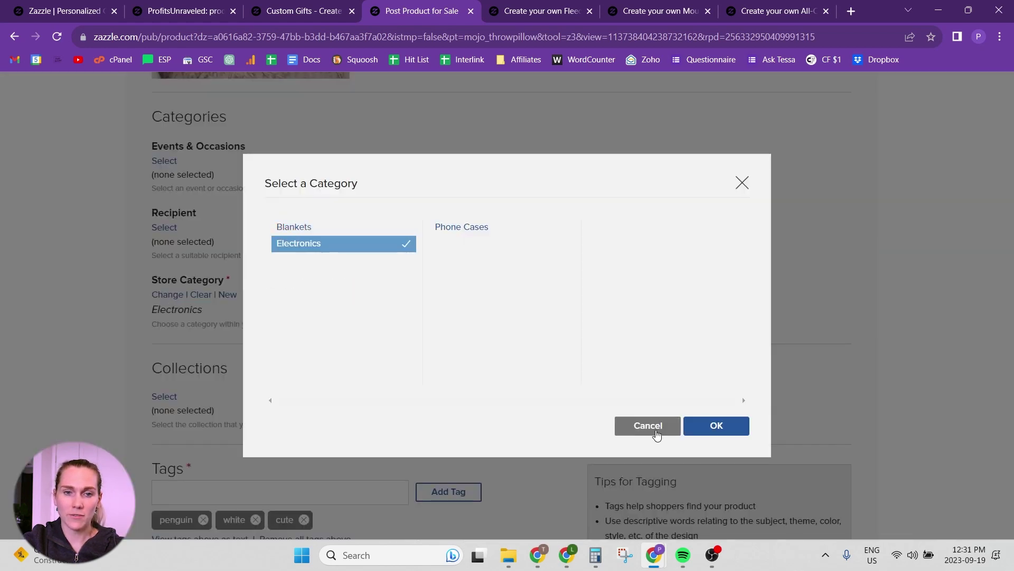
# Create and save a new Throw Pillows store category for the pillow.
pyautogui.click(651, 430)
pyautogui.click(227, 295)
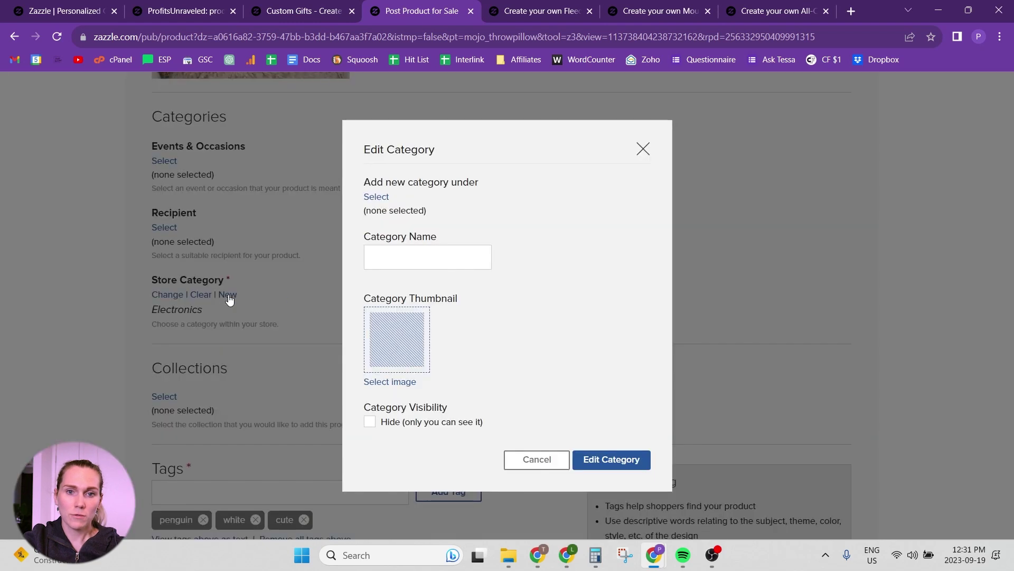
pyautogui.click(423, 260)
pyautogui.write('Throw Pillows')
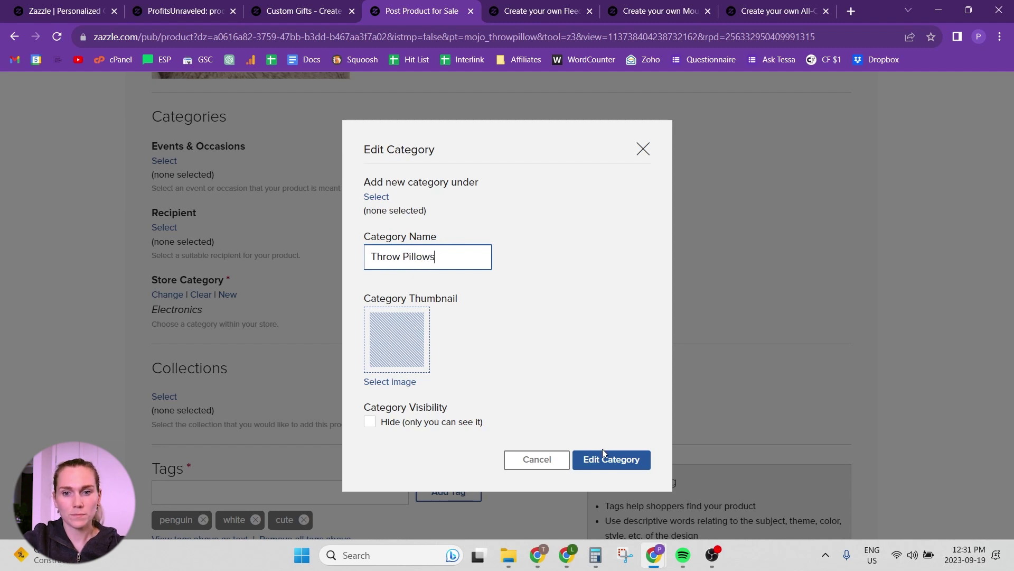
pyautogui.click(616, 461)
# Set the recipient to For Kids > Any Child.
pyautogui.click(163, 228)
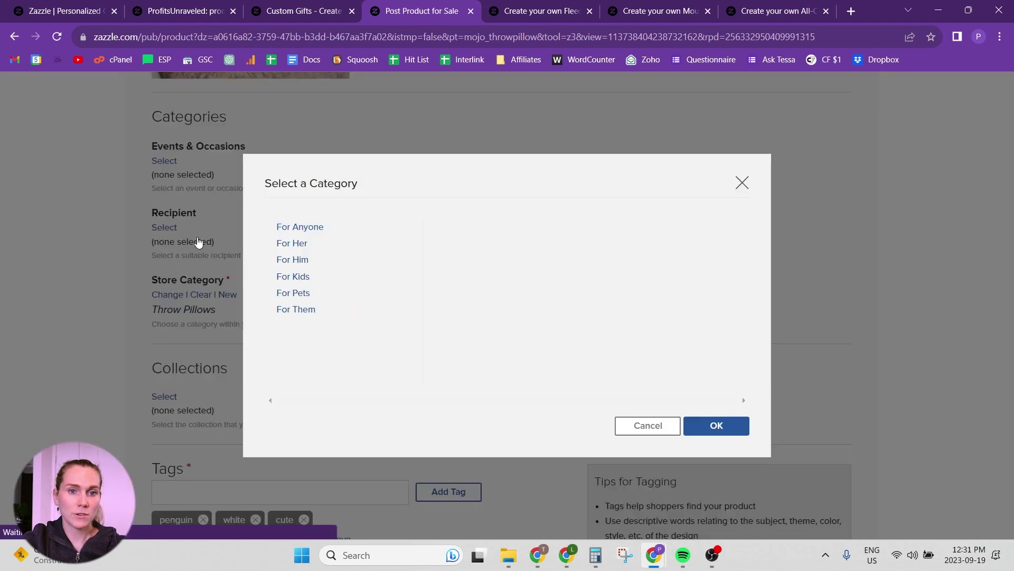
pyautogui.click(295, 279)
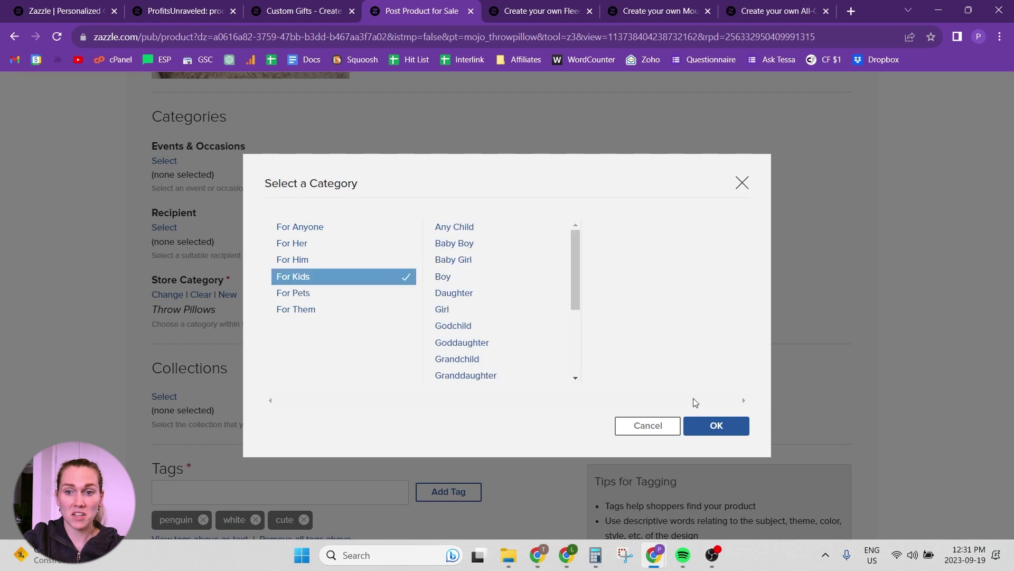
pyautogui.click(465, 236)
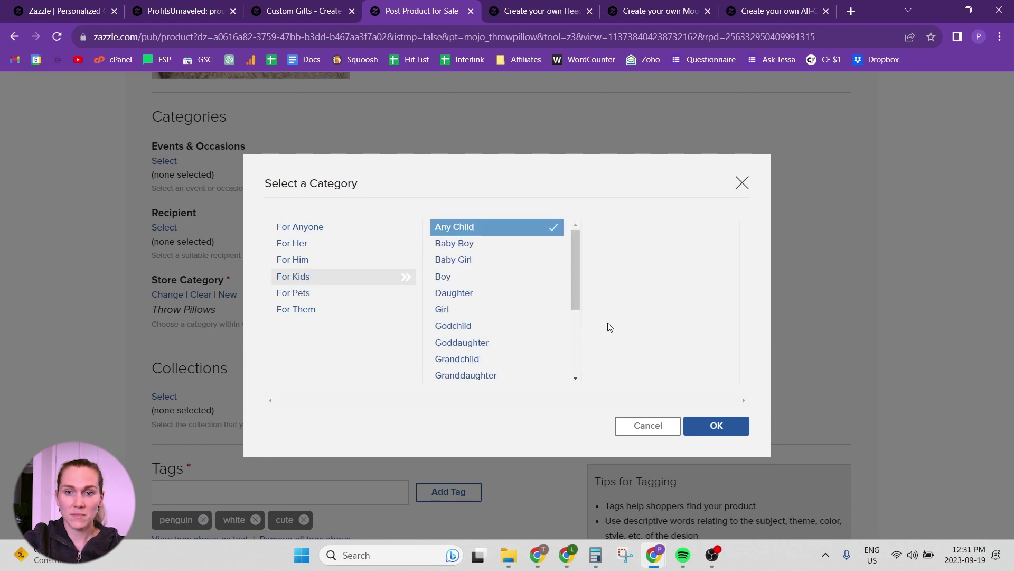
pyautogui.click(716, 427)
# Set the occasion to Other > Everyday Events and start a new tag.
pyautogui.click(163, 162)
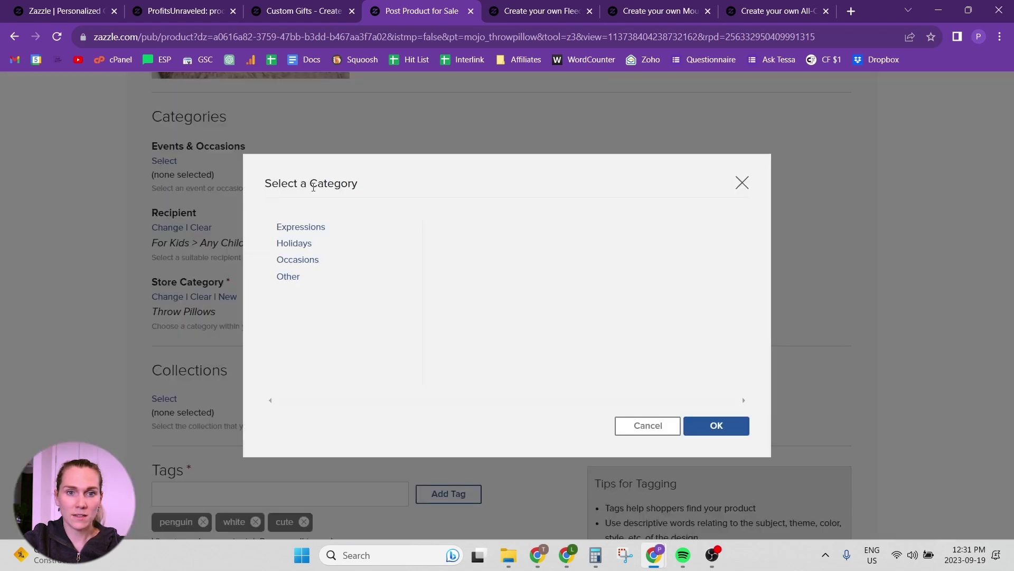
pyautogui.click(289, 277)
pyautogui.click(461, 243)
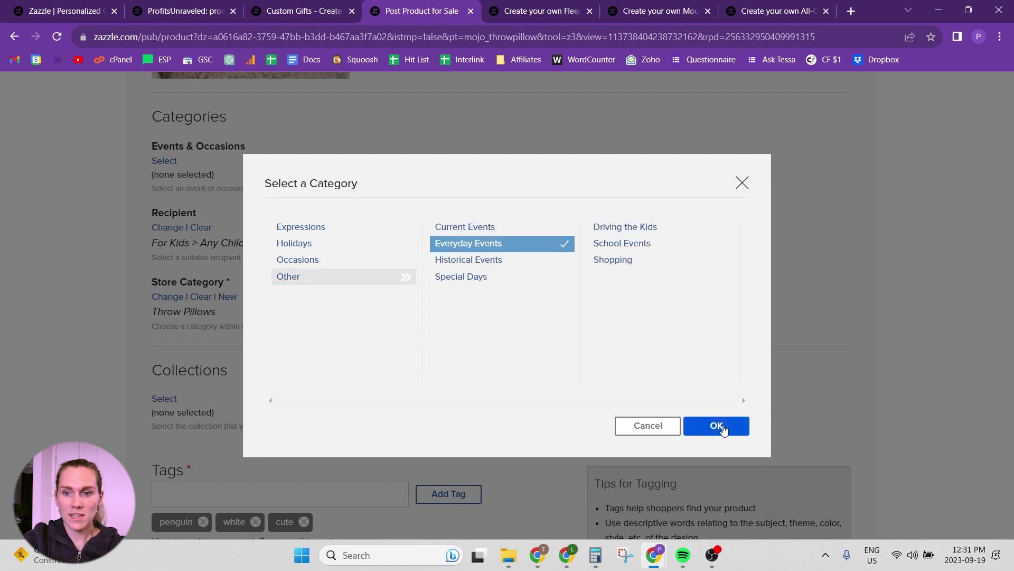
pyautogui.click(715, 425)
pyautogui.scroll(-1, 381, 360)
pyautogui.scroll(-1, 381, 360)
pyautogui.click(268, 356)
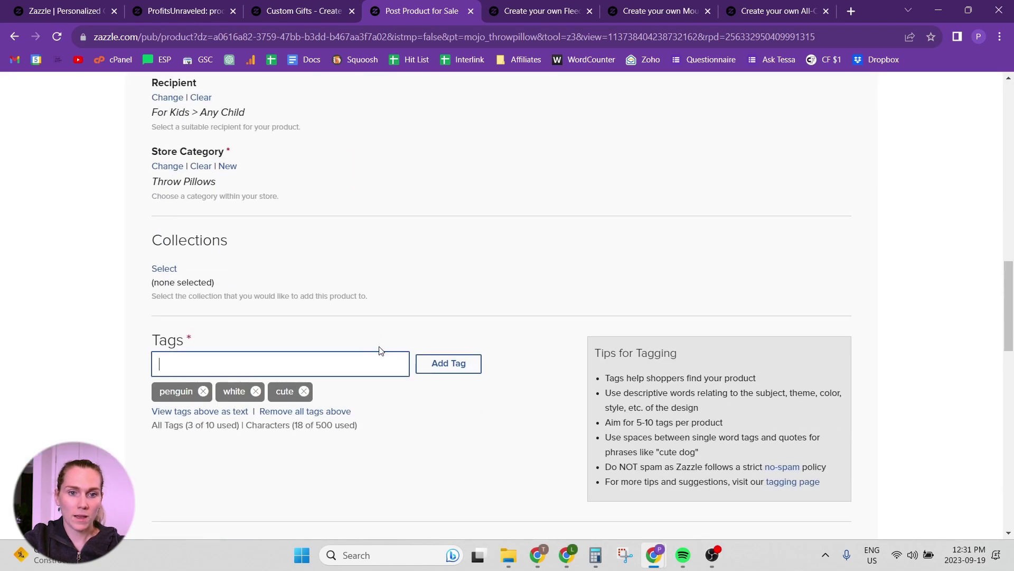
pyautogui.scroll(-2, 322, 368)
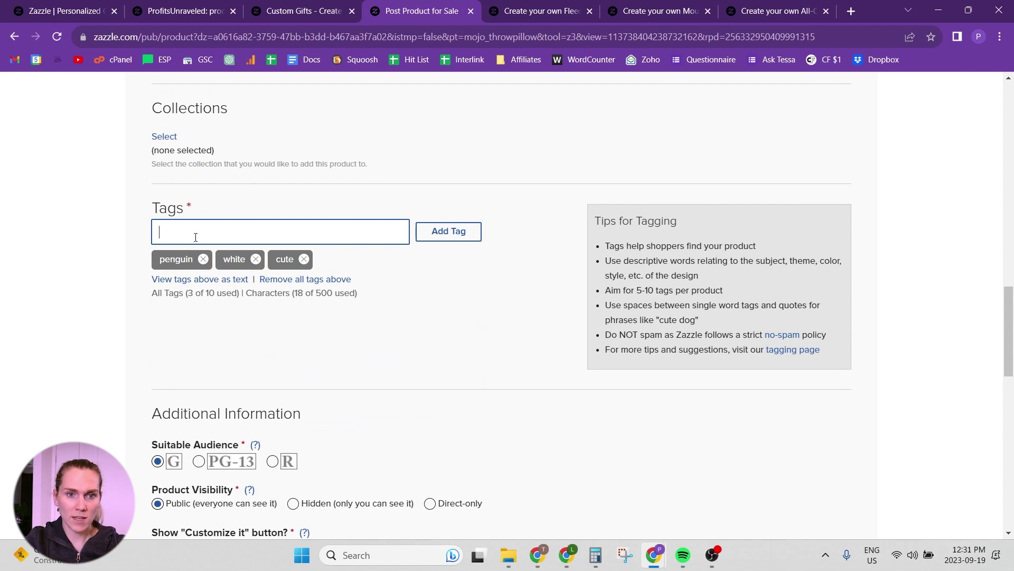
pyautogui.scroll(-3, 257, 217)
pyautogui.scroll(-3, 294, 127)
pyautogui.scroll(-2, 335, 245)
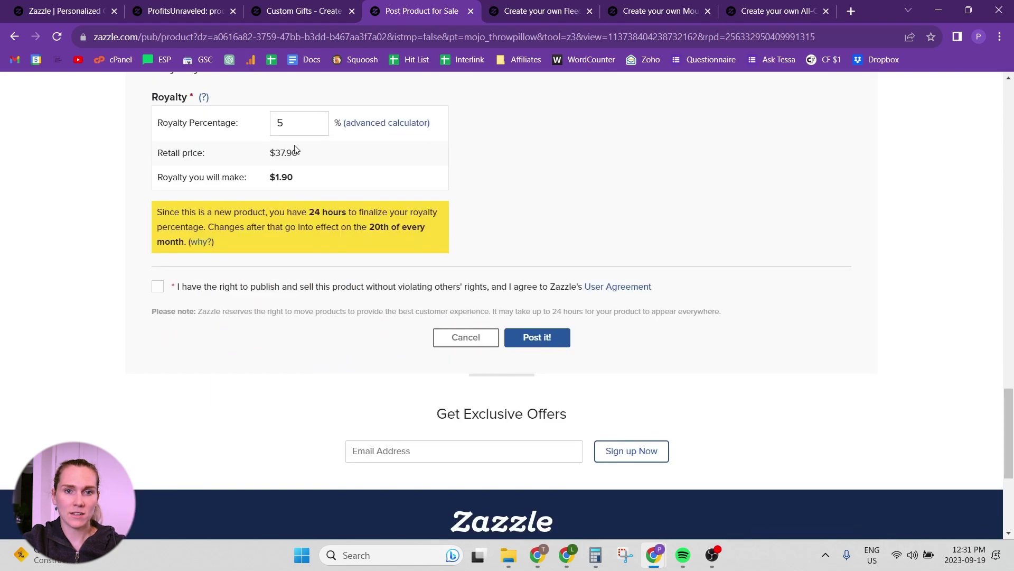
pyautogui.scroll(1, 300, 153)
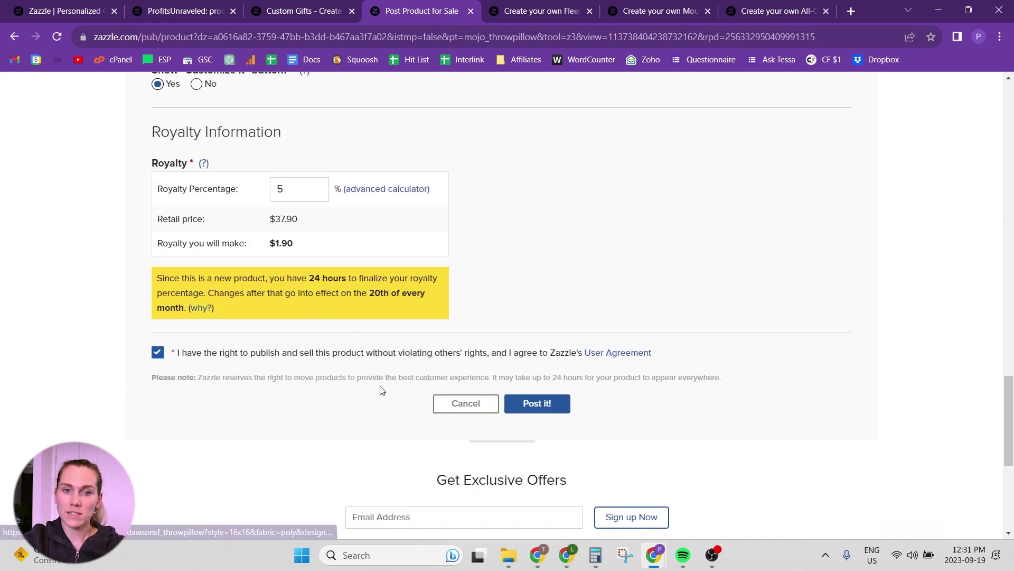
# Post the throw pillow to the marketplace and bring up the fleece blanket page.
pyautogui.click(542, 405)
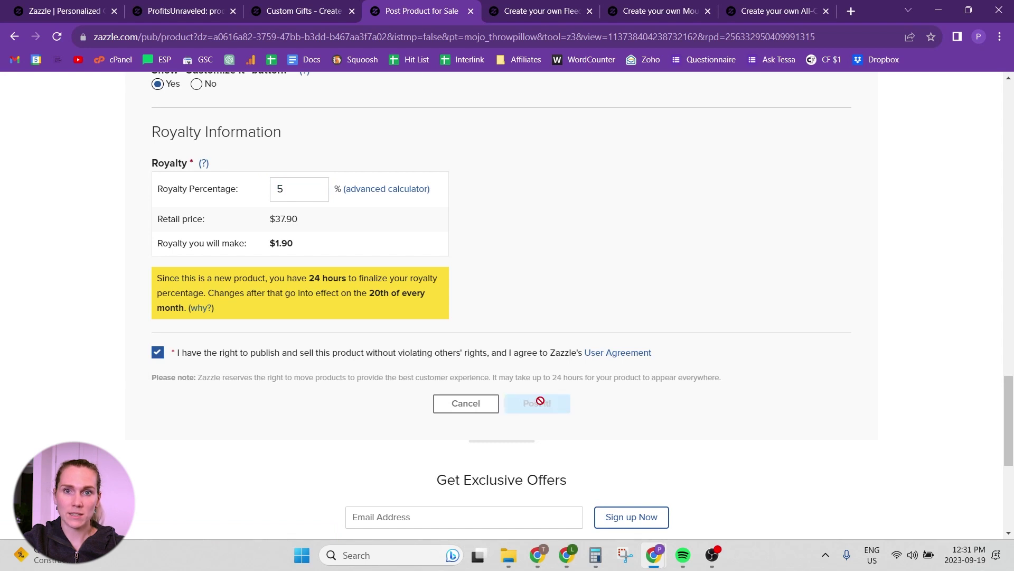
pyautogui.click(525, 13)
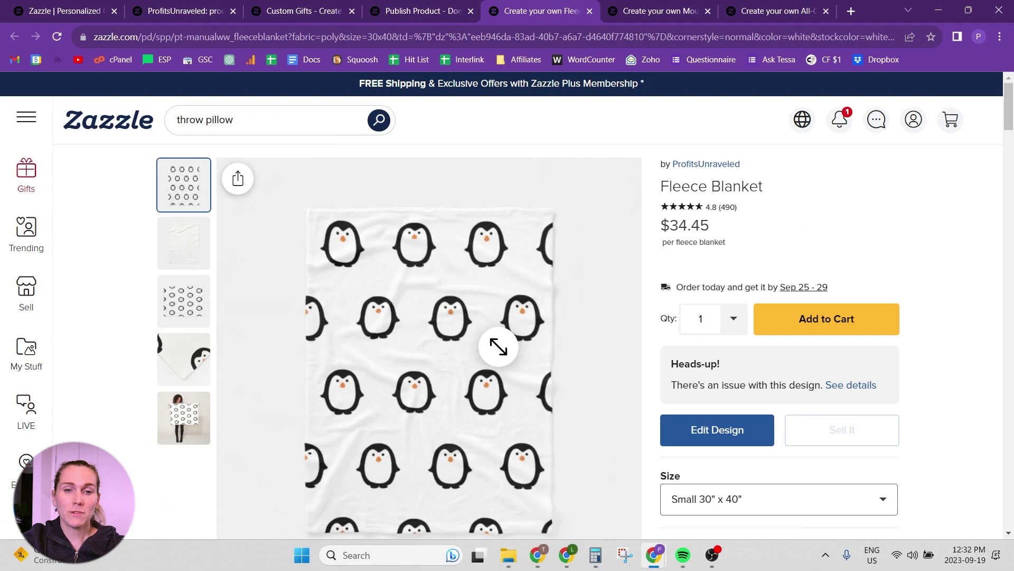
pyautogui.scroll(-1, 697, 356)
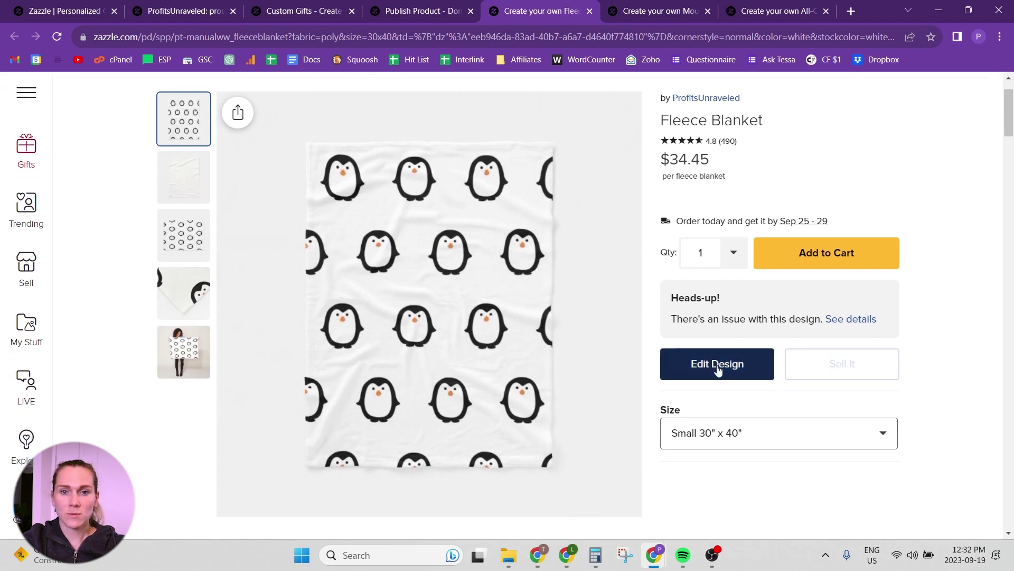
# Reduce the blanket's penguin tile width to about 3.5 inches and finish editing.
pyautogui.click(718, 366)
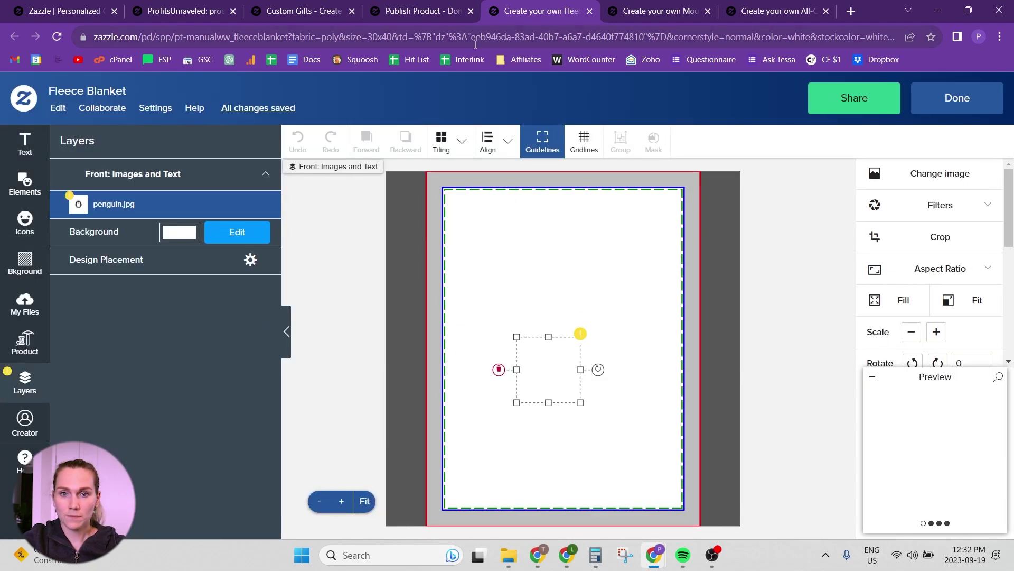
pyautogui.click(453, 151)
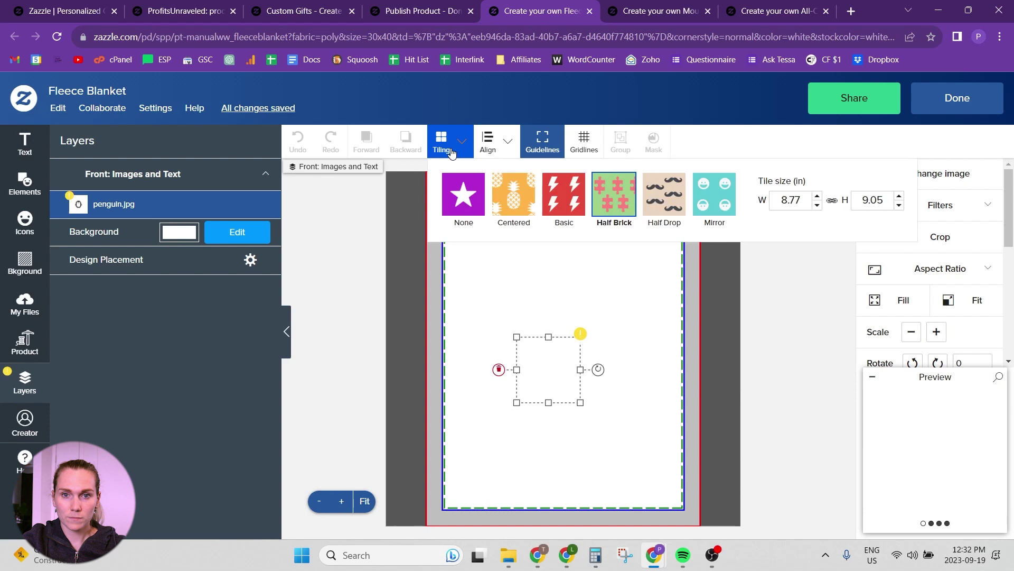
pyautogui.click(817, 205)
pyautogui.click(819, 206)
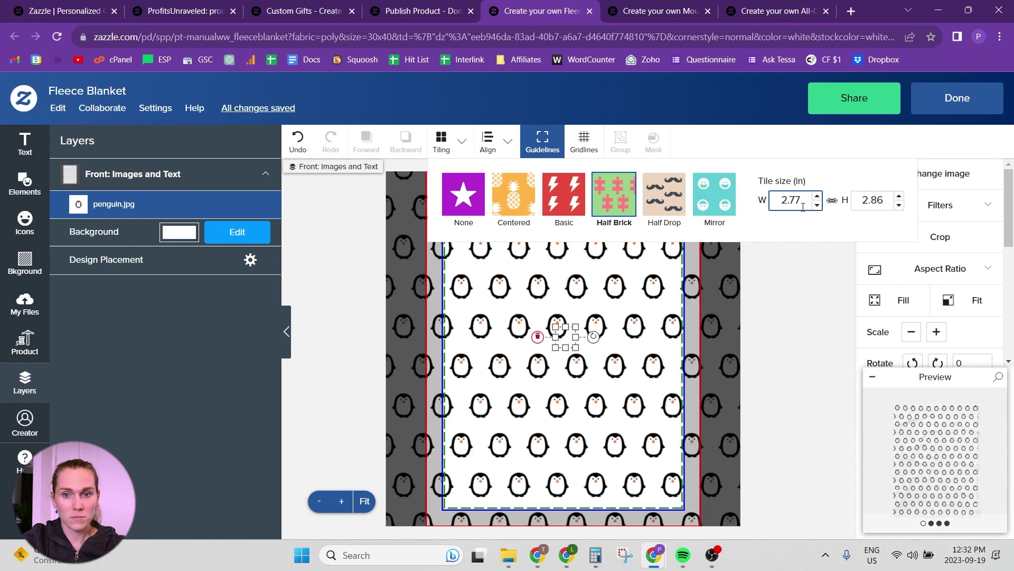
pyautogui.write('3.5')
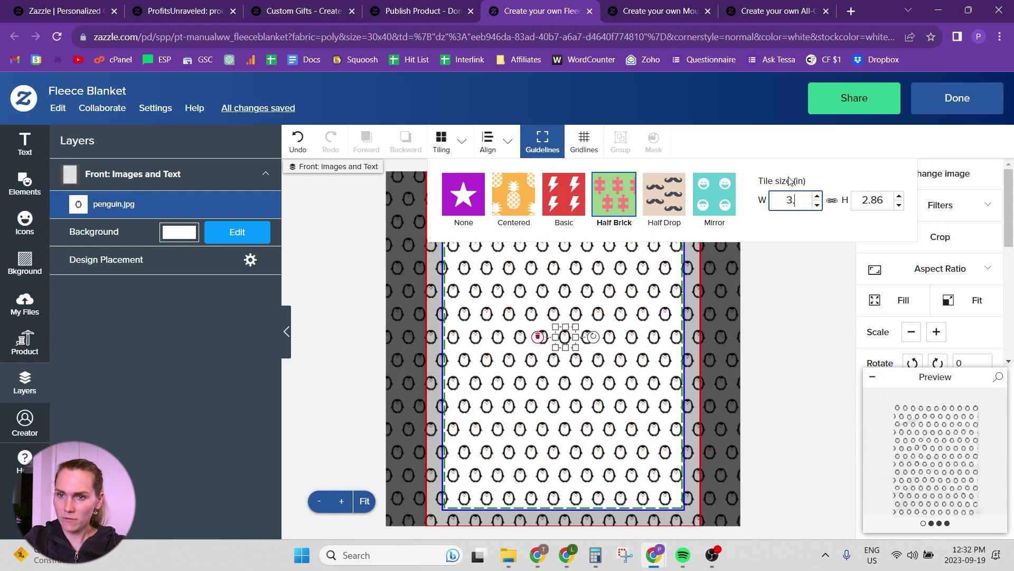
pyautogui.press('Tab')
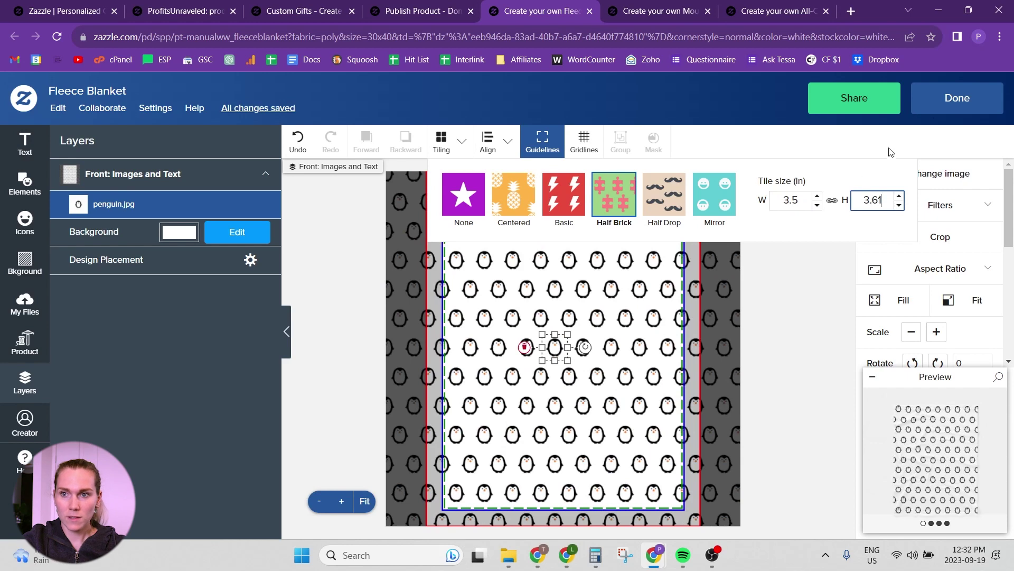
pyautogui.click(951, 105)
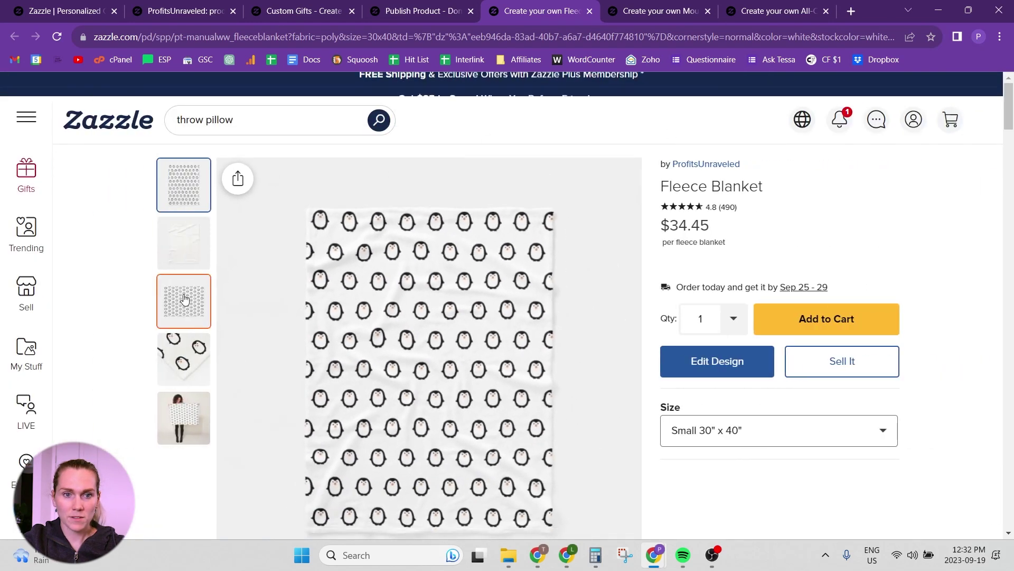
pyautogui.moveTo(183, 417)
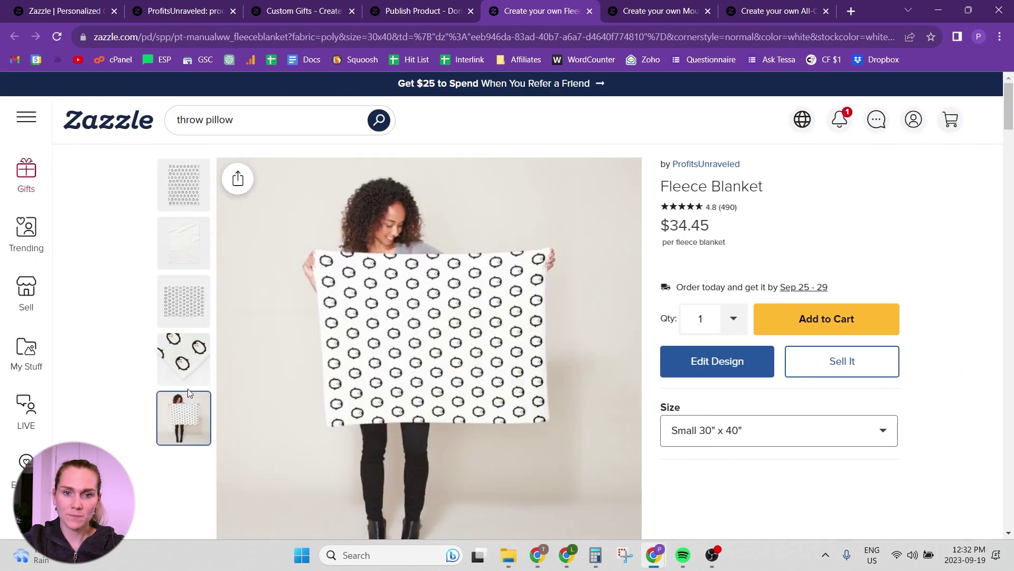
pyautogui.click(193, 198)
# Start selling the fleece blanket under the Throw, Fleece & Sherpa Blankets department.
pyautogui.click(860, 373)
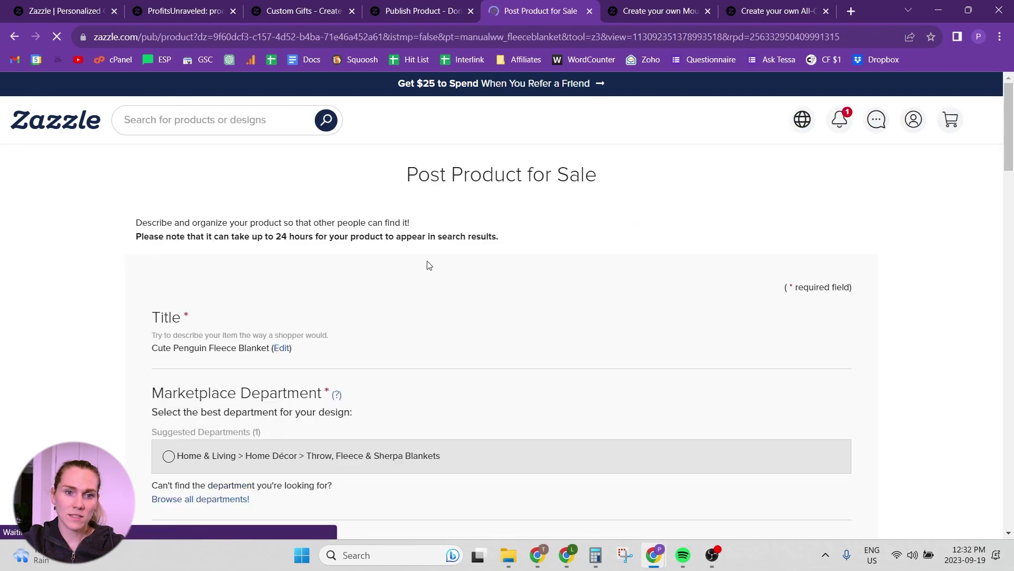
pyautogui.scroll(-2, 362, 325)
pyautogui.click(362, 325)
pyautogui.scroll(-4, 346, 303)
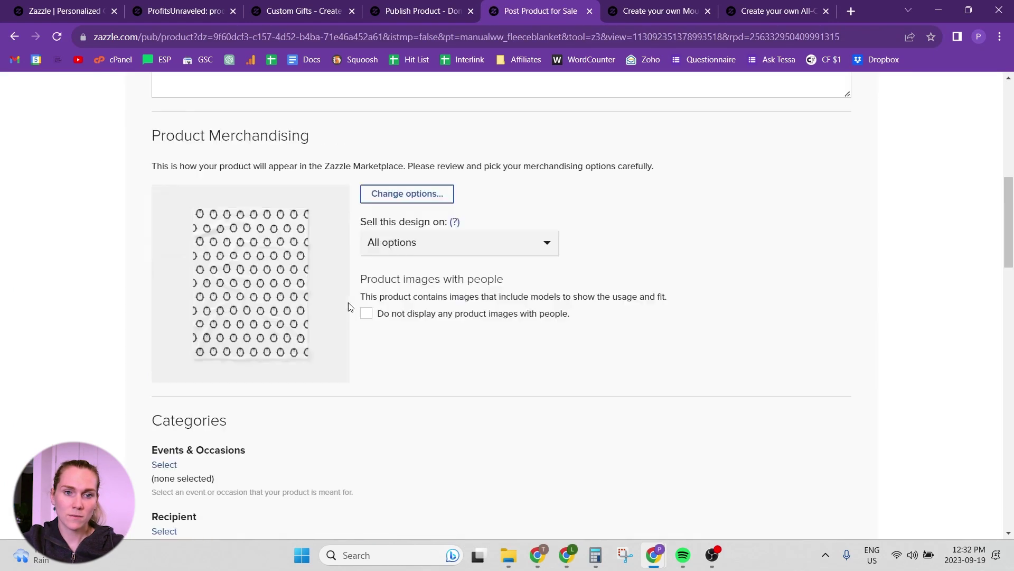
pyautogui.scroll(-2, 346, 303)
pyautogui.scroll(-2, 347, 302)
pyautogui.scroll(-3, 347, 302)
pyautogui.scroll(2, 332, 284)
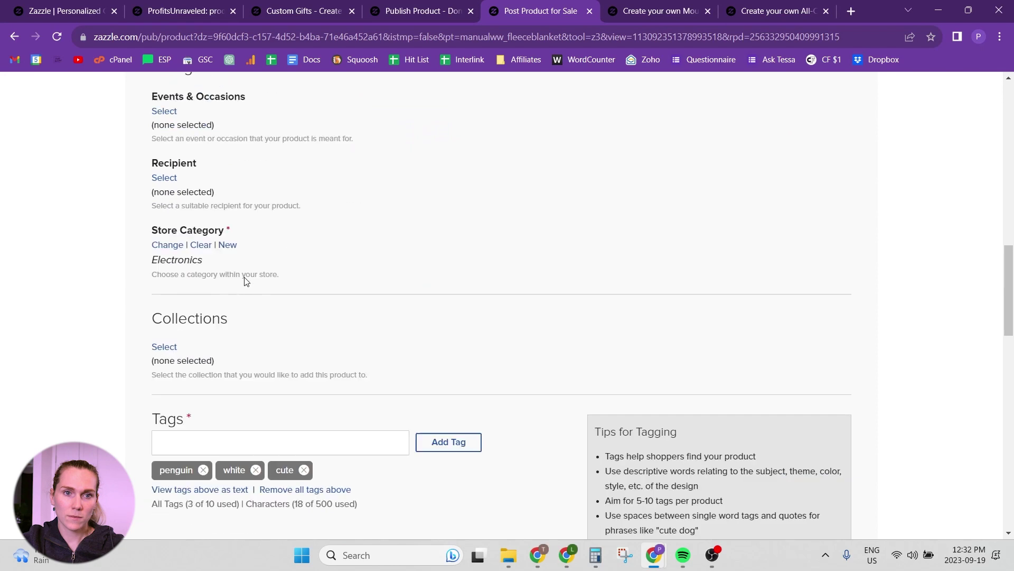
pyautogui.scroll(2, 244, 279)
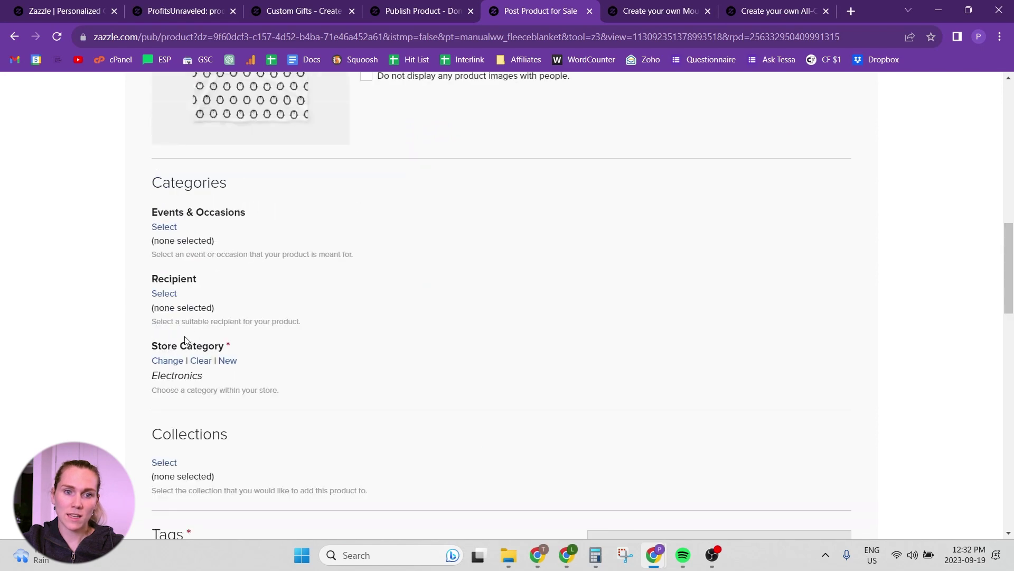
pyautogui.scroll(-3, 188, 334)
pyautogui.scroll(-4, 191, 331)
pyautogui.scroll(-3, 332, 312)
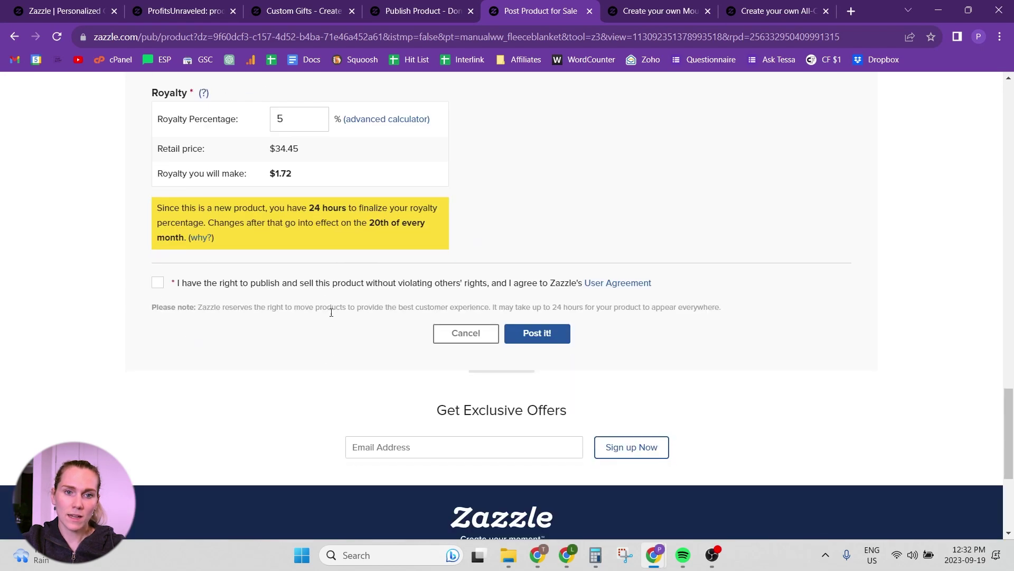
# View the penguin mousepad and apron product pages in their tabs.
pyautogui.click(652, 12)
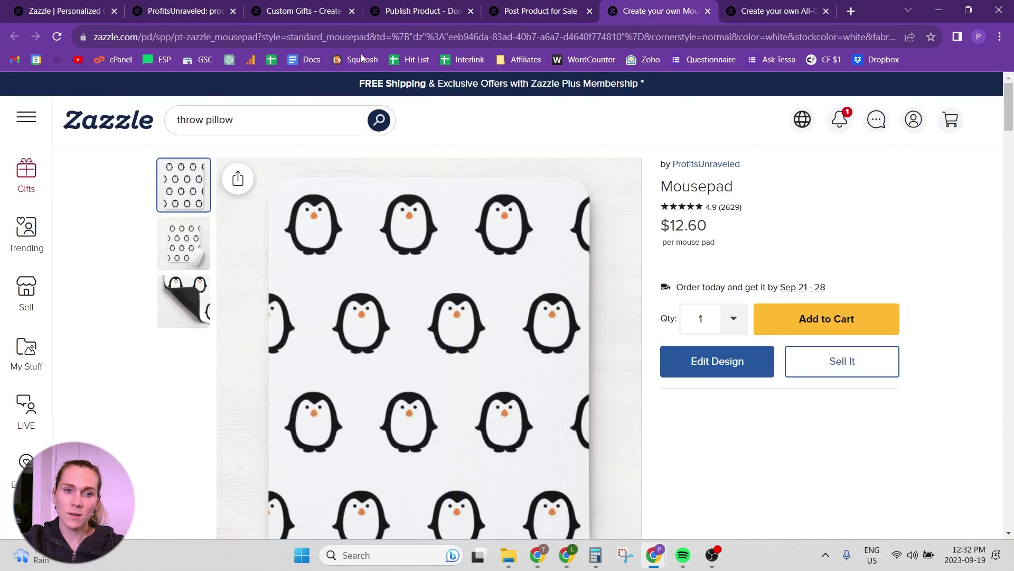
pyautogui.click(754, 21)
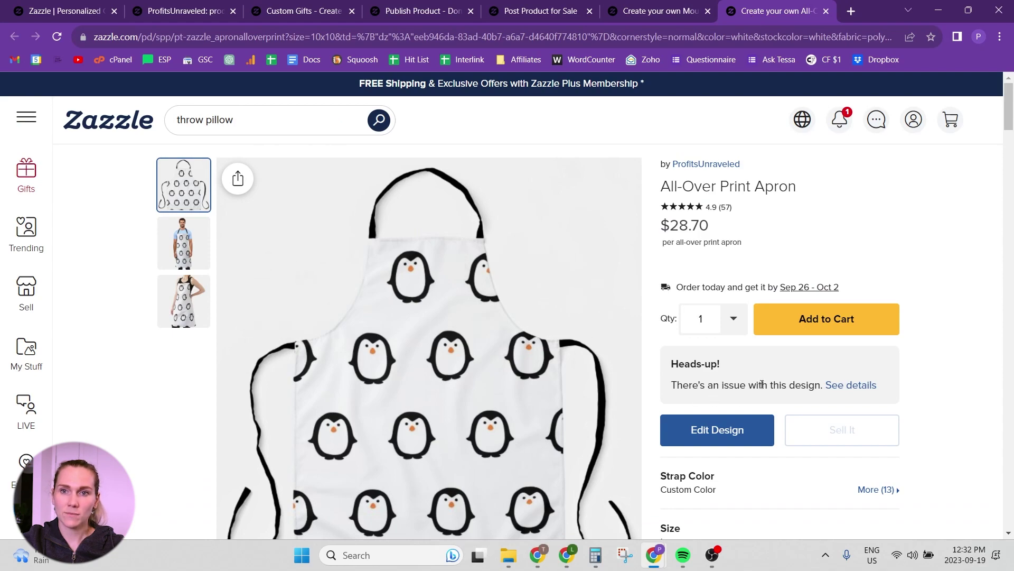
pyautogui.click(619, 7)
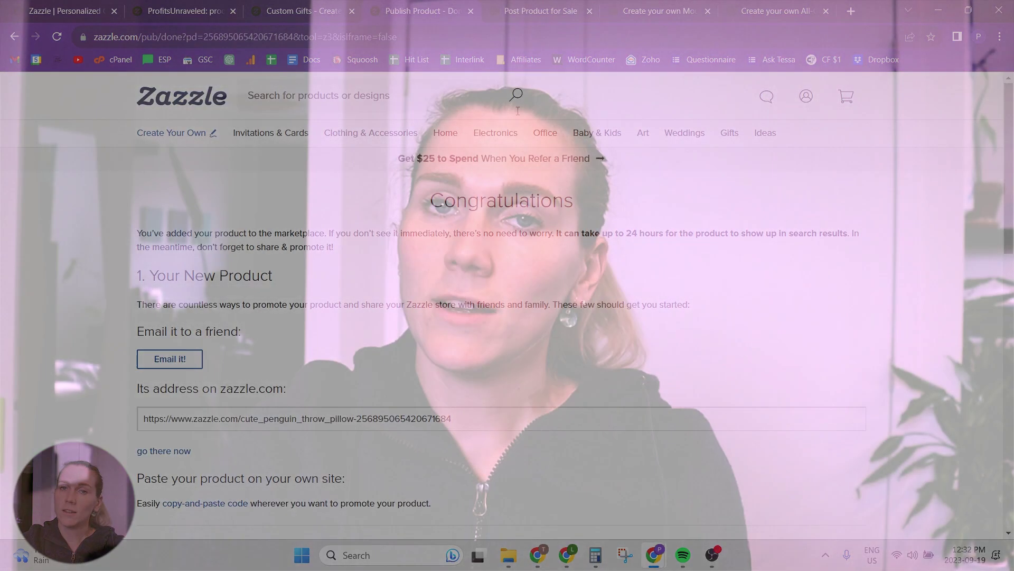